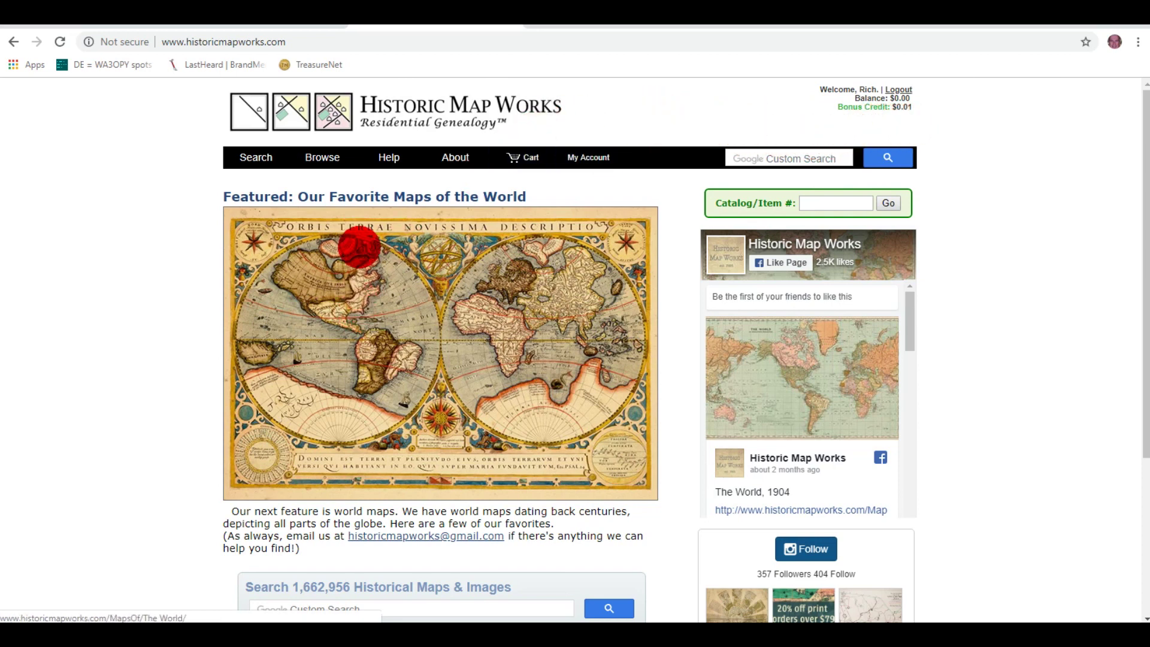
# Step: Scroll down and back up the Historic Map Works home page
pyautogui.scroll(-4, 269, 282)
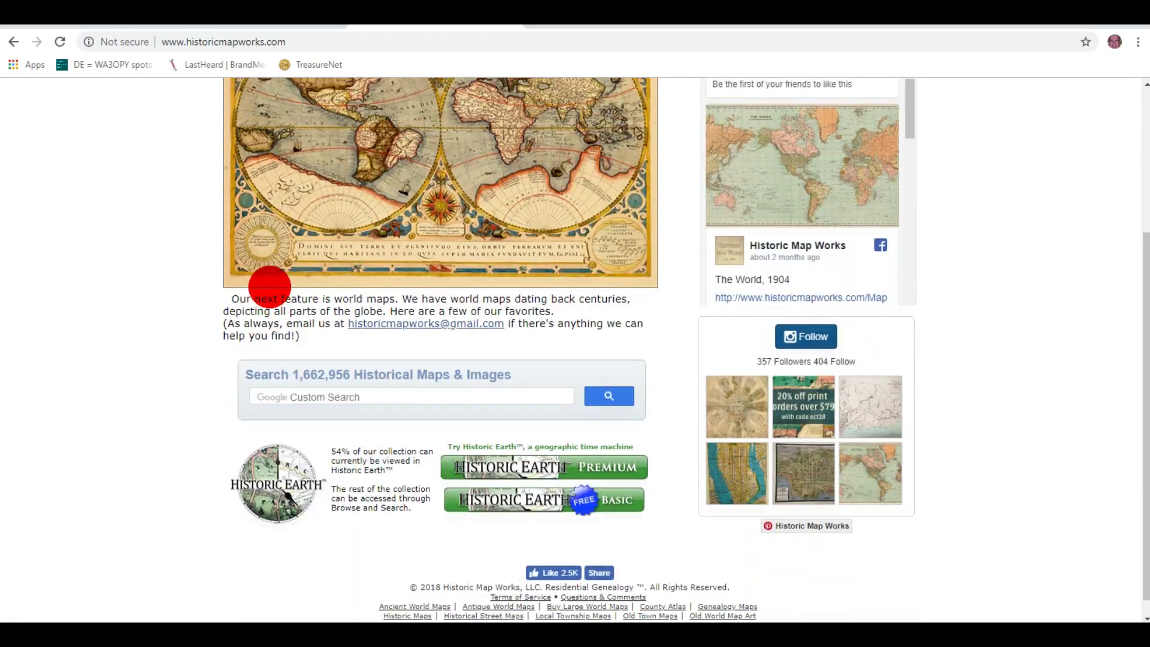
pyautogui.scroll(4, 269, 287)
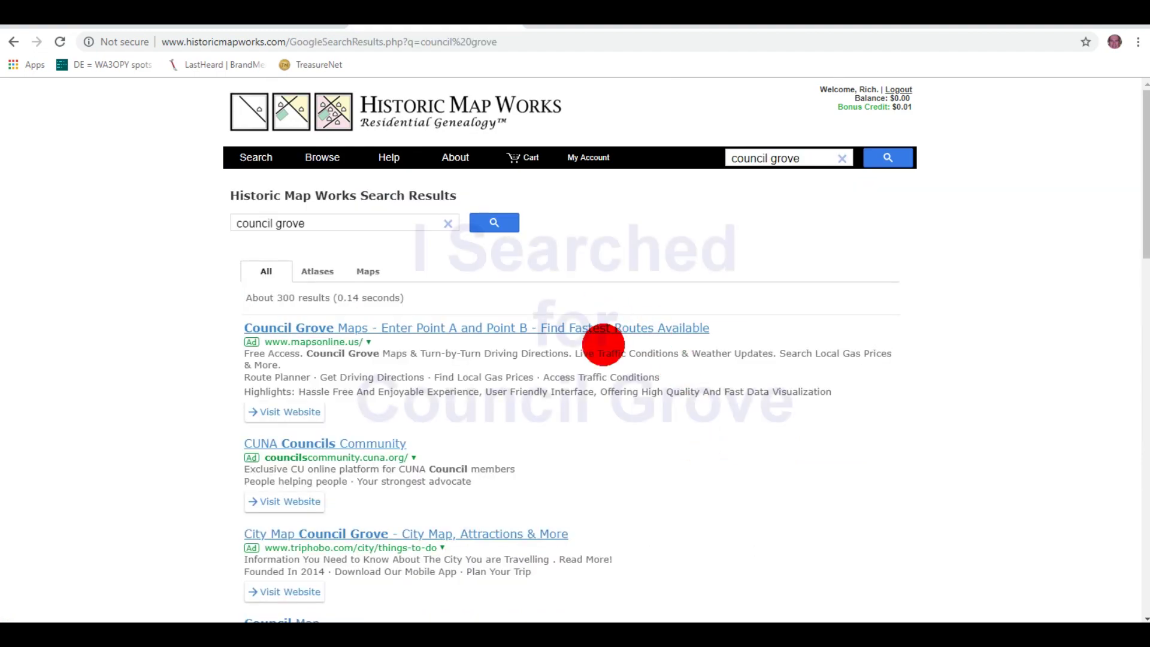
# Step: Open the 'Page 037 - Council Grove, Oklahoma City' 1907 map from the results
pyautogui.scroll(-7, 560, 470)
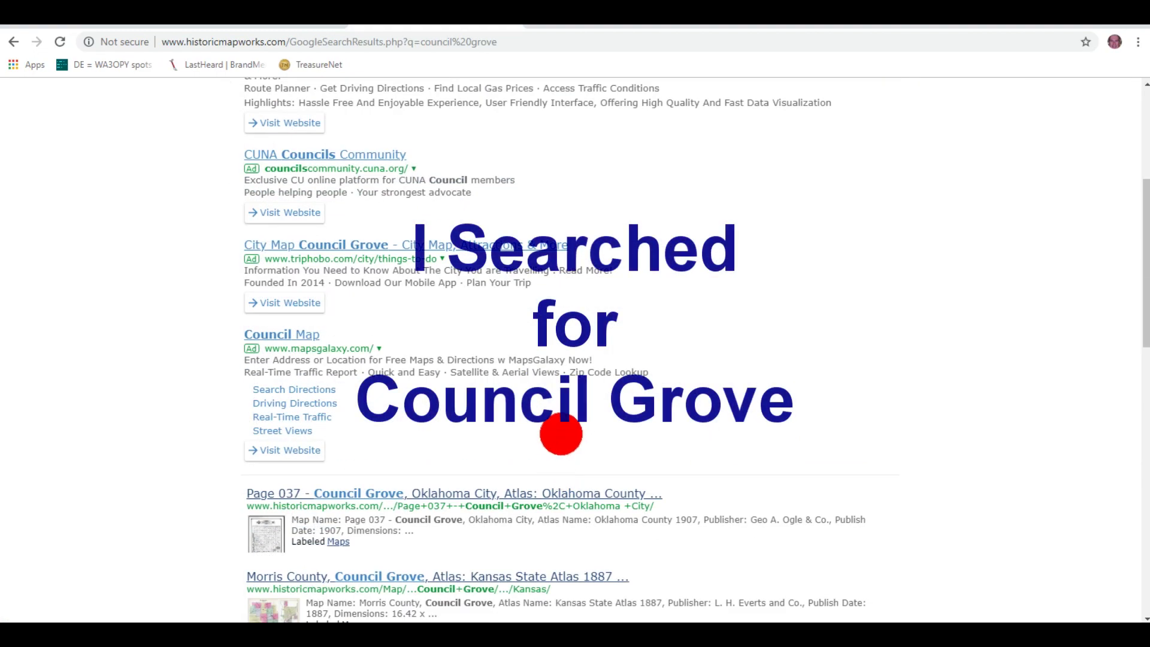
pyautogui.scroll(-1, 563, 416)
pyautogui.scroll(-2, 563, 411)
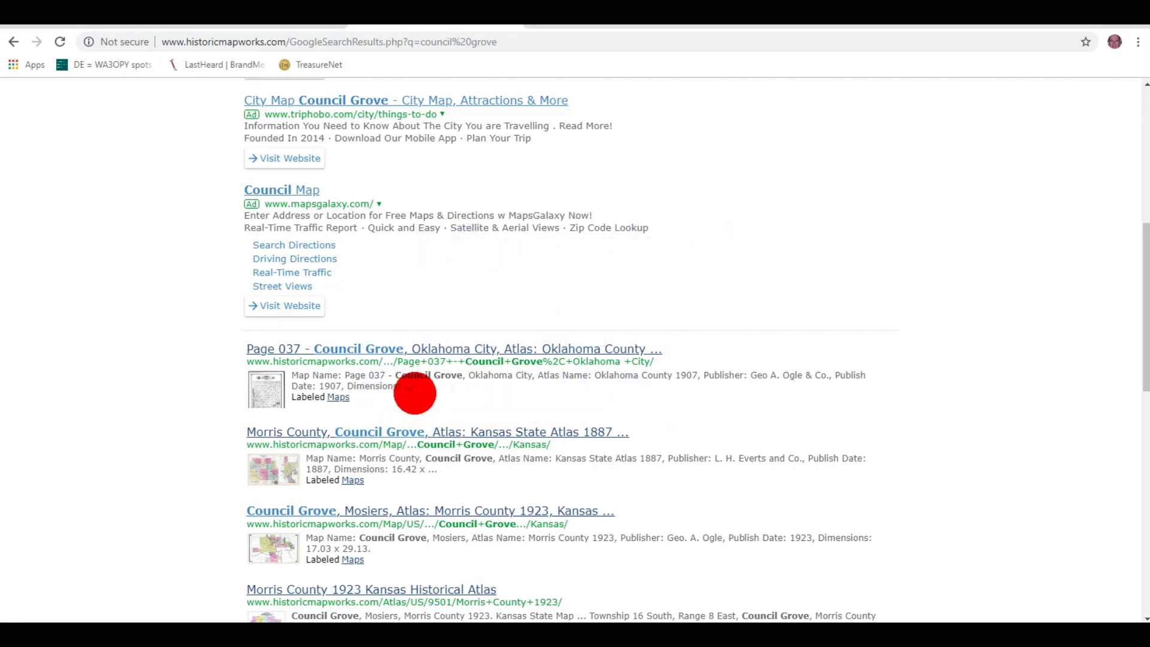
pyautogui.scroll(-13, 414, 393)
pyautogui.scroll(10, 417, 392)
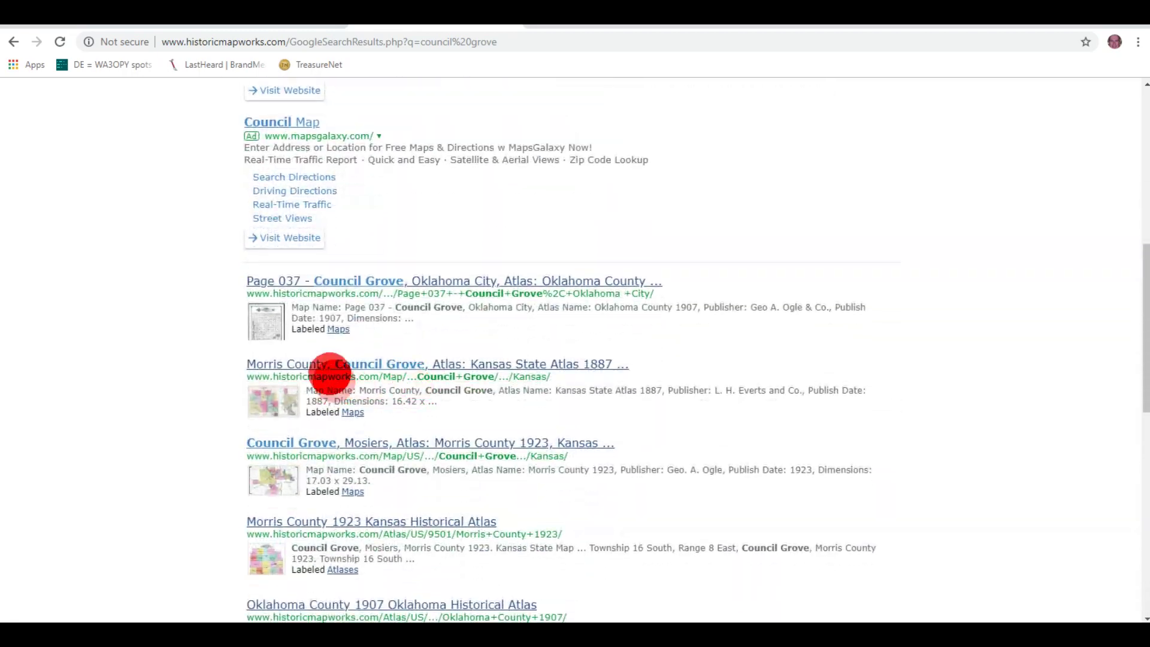
pyautogui.click(325, 281)
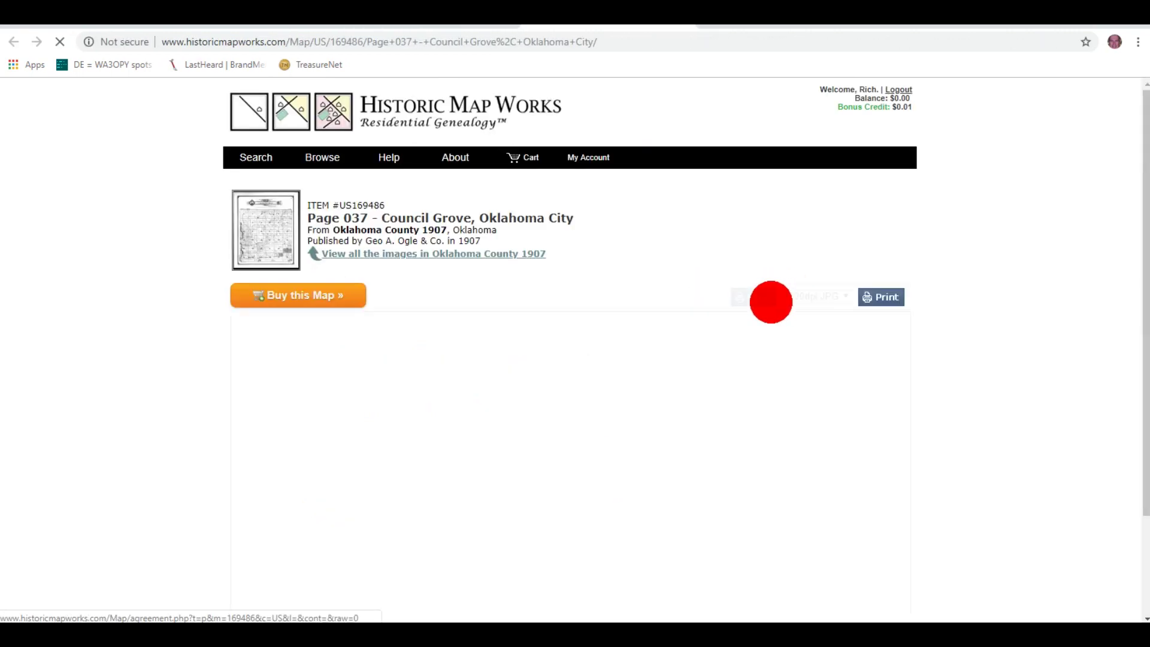
# Step: Zoom into the 1907 Council Grove plat's numbered sections, then back out to the full township
pyautogui.scroll(-3, 1044, 329)
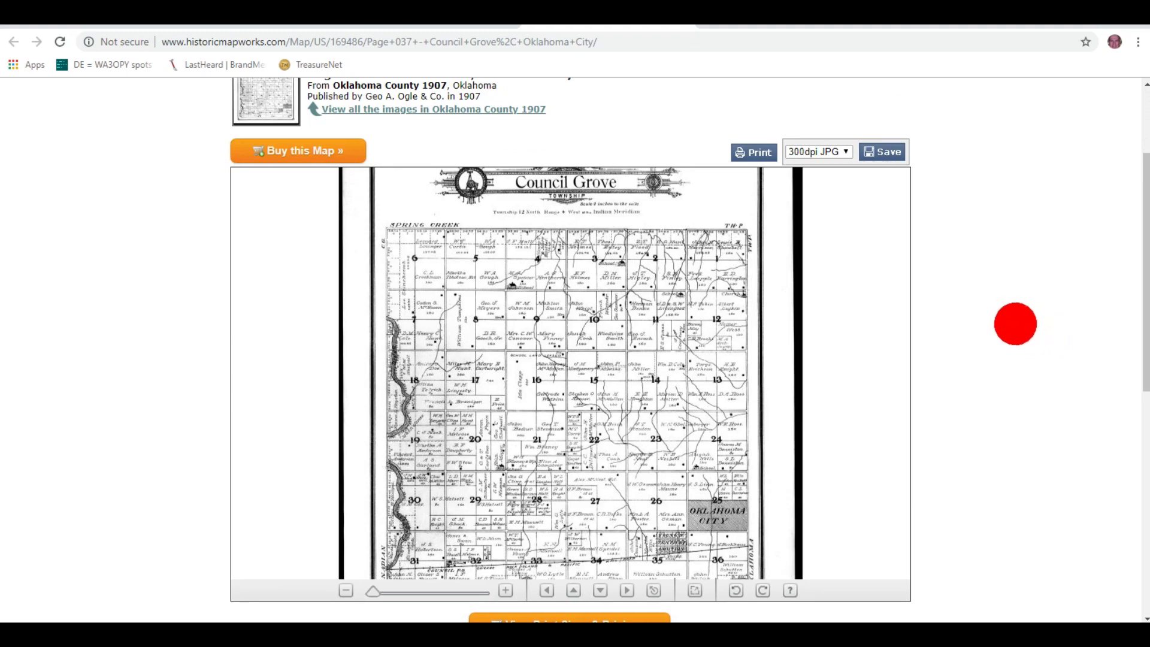
pyautogui.scroll(-3, 1015, 324)
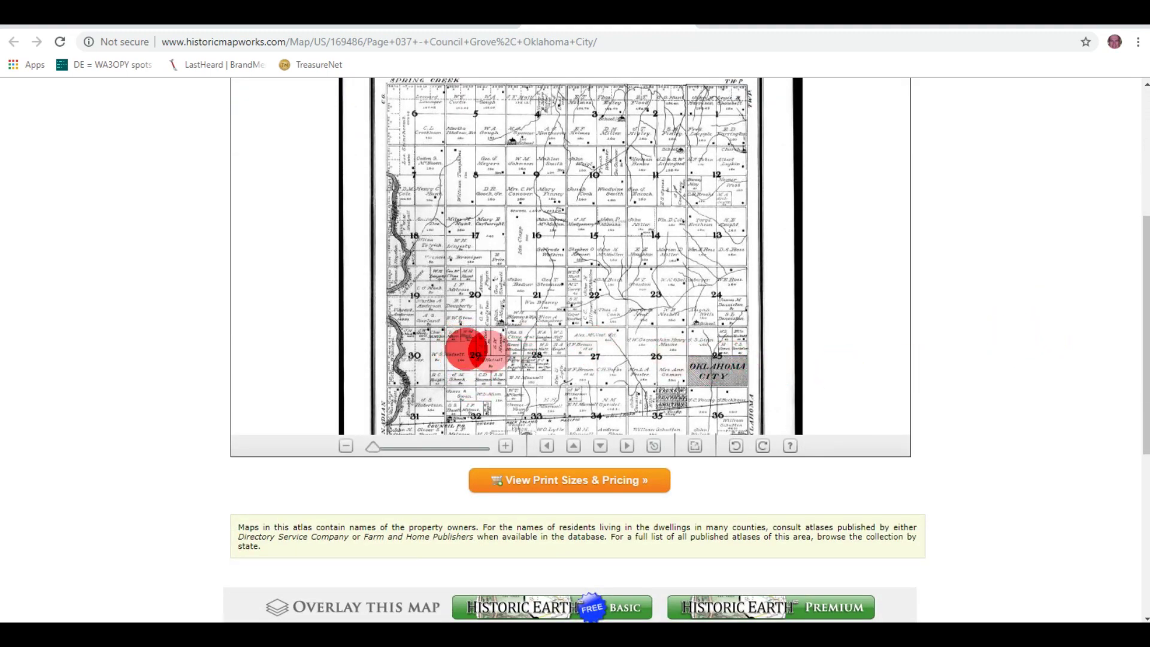
pyautogui.scroll(3, 476, 350)
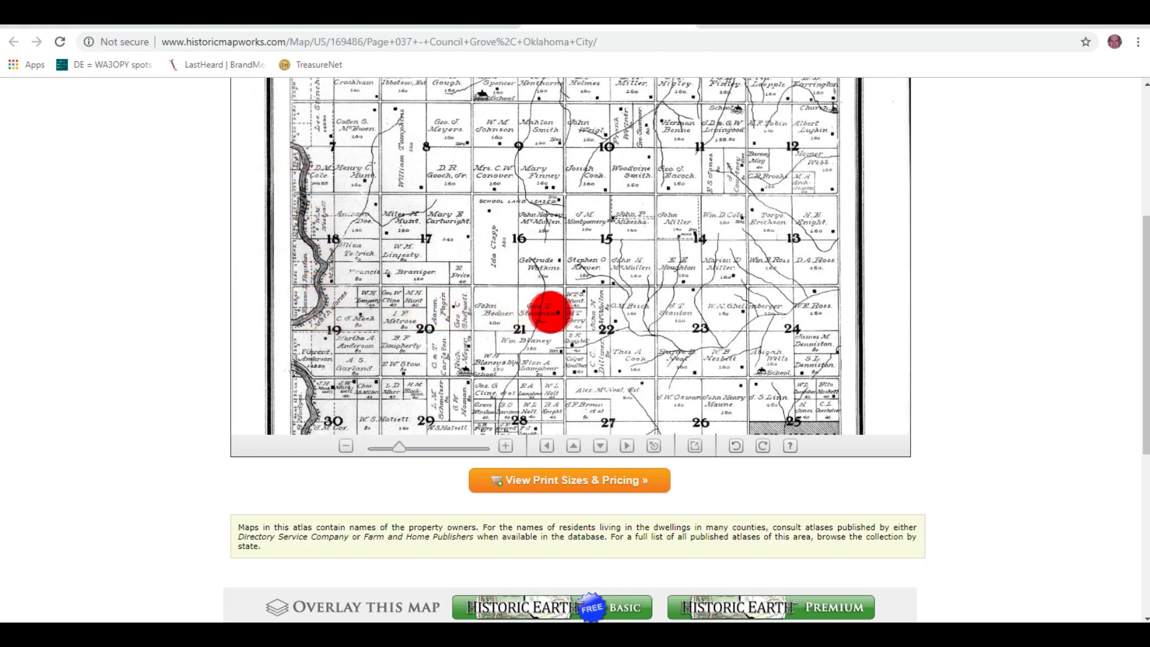
pyautogui.scroll(-3, 562, 304)
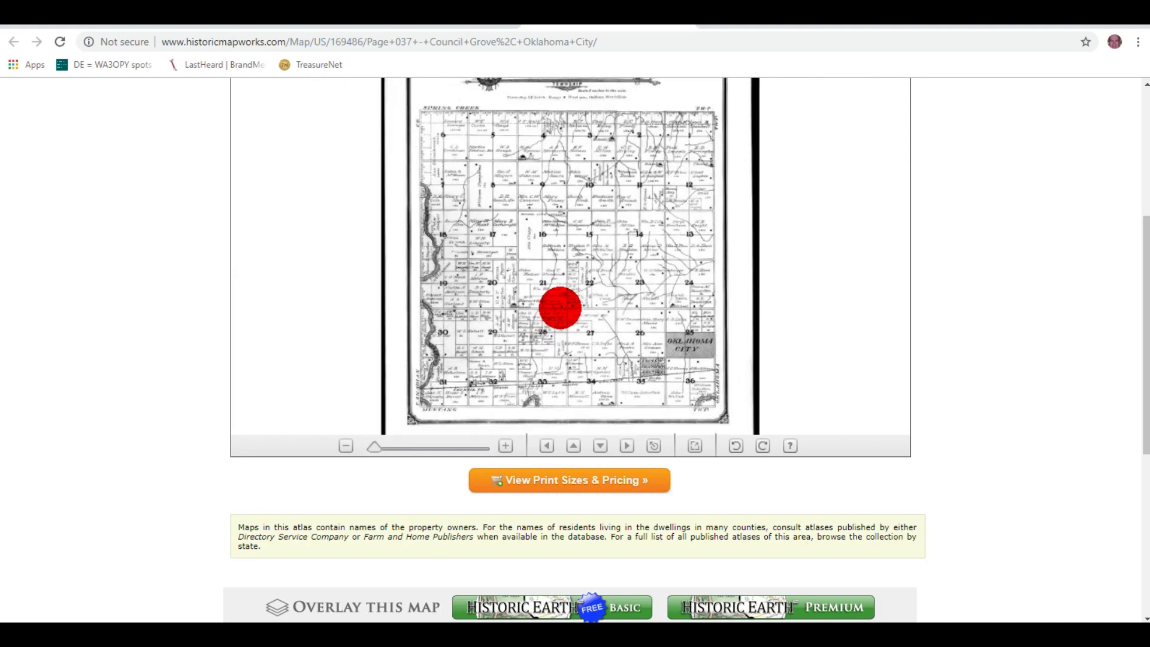
pyautogui.moveTo(1017, 367); pyautogui.dragTo(1009, 507)
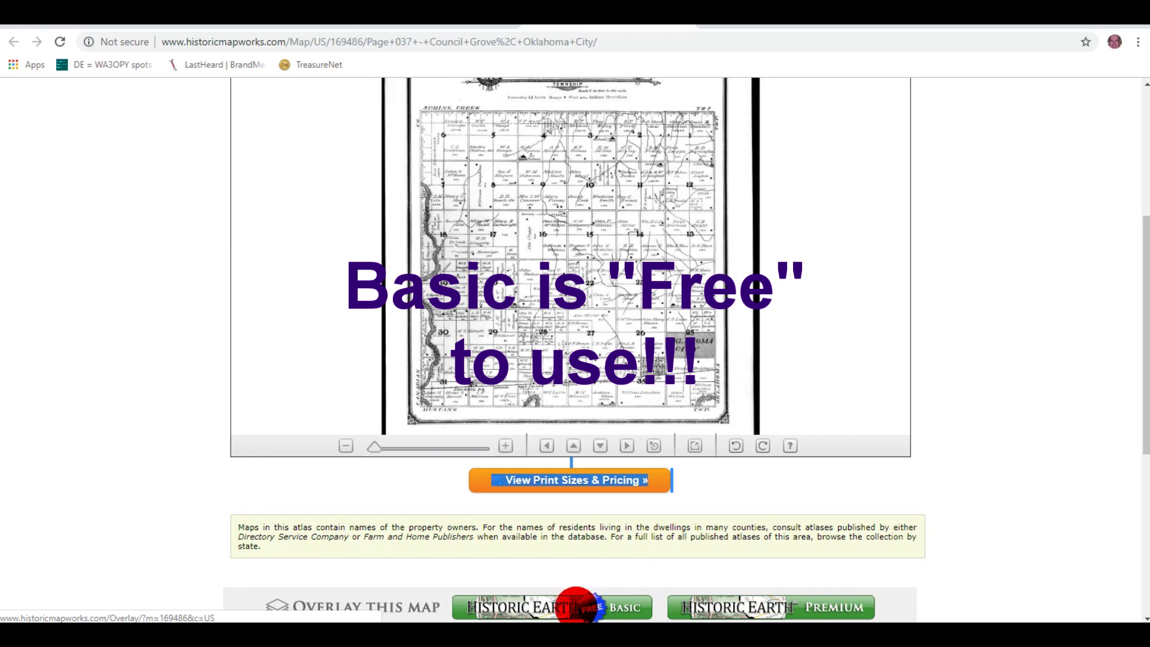
# Step: Overlay the 1907 plat on the modern Oklahoma City map with Historic Earth Basic at 100% opacity
pyautogui.click(547, 607)
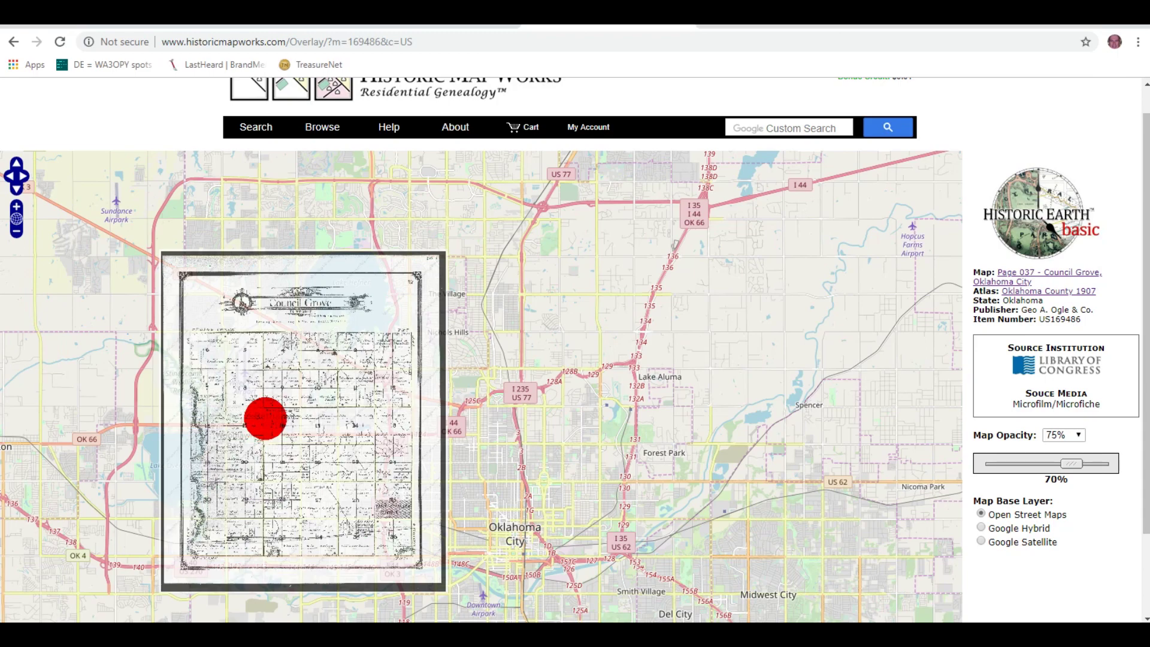
pyautogui.scroll(-3, 264, 418)
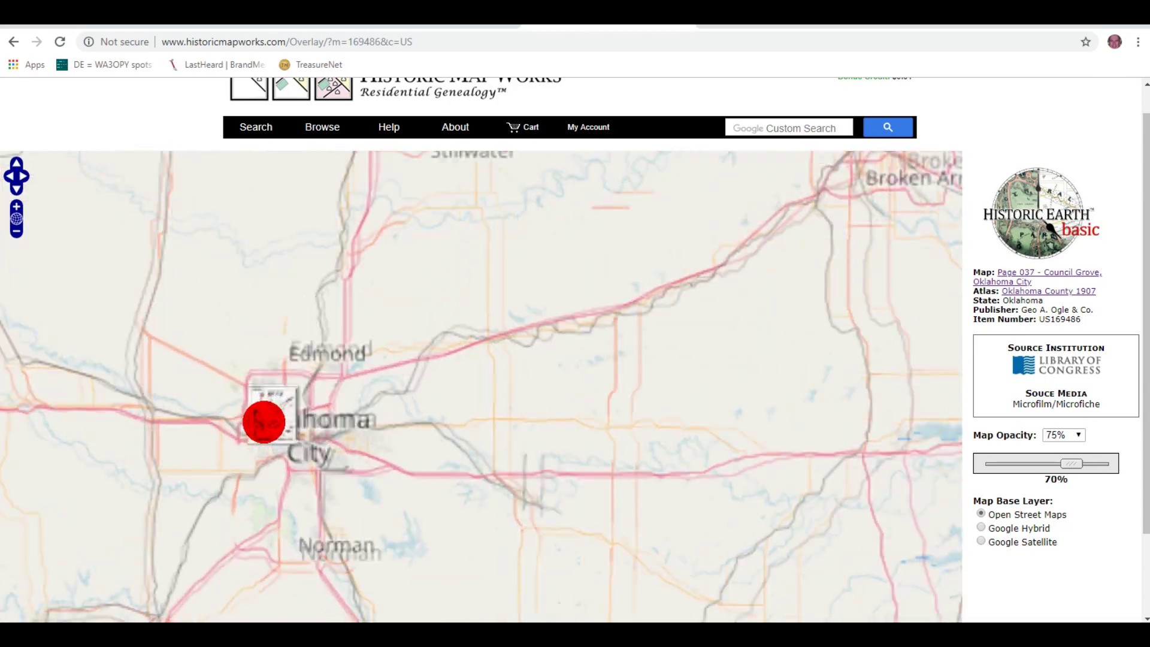
pyautogui.scroll(3, 264, 421)
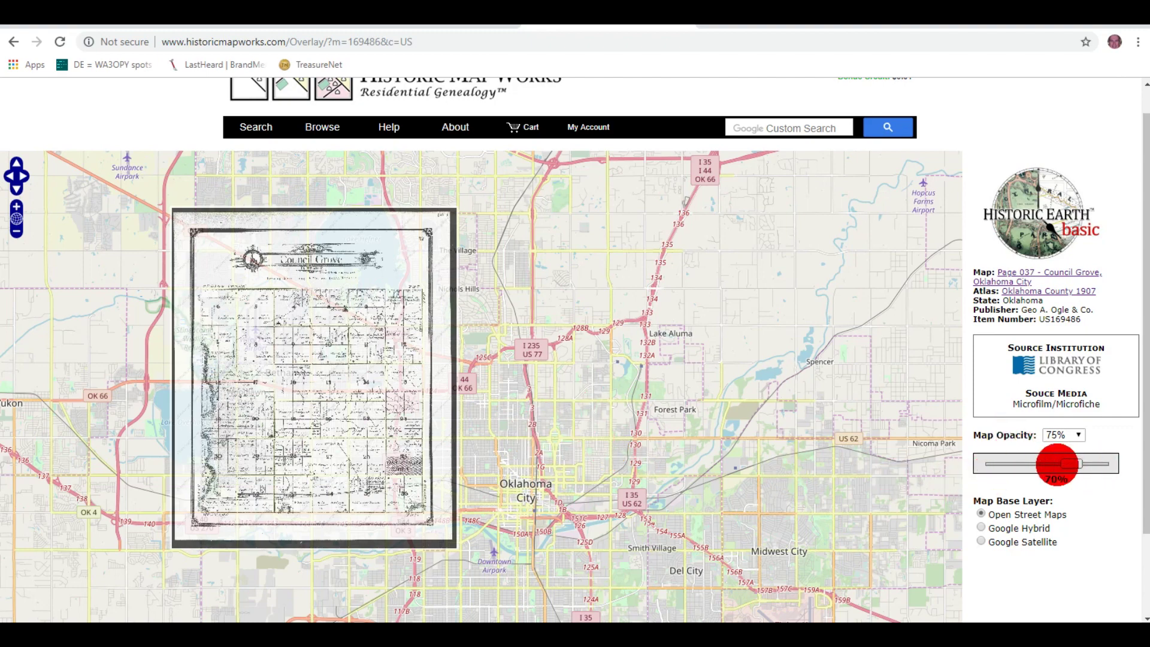
pyautogui.moveTo(1066, 463); pyautogui.dragTo(1111, 466)
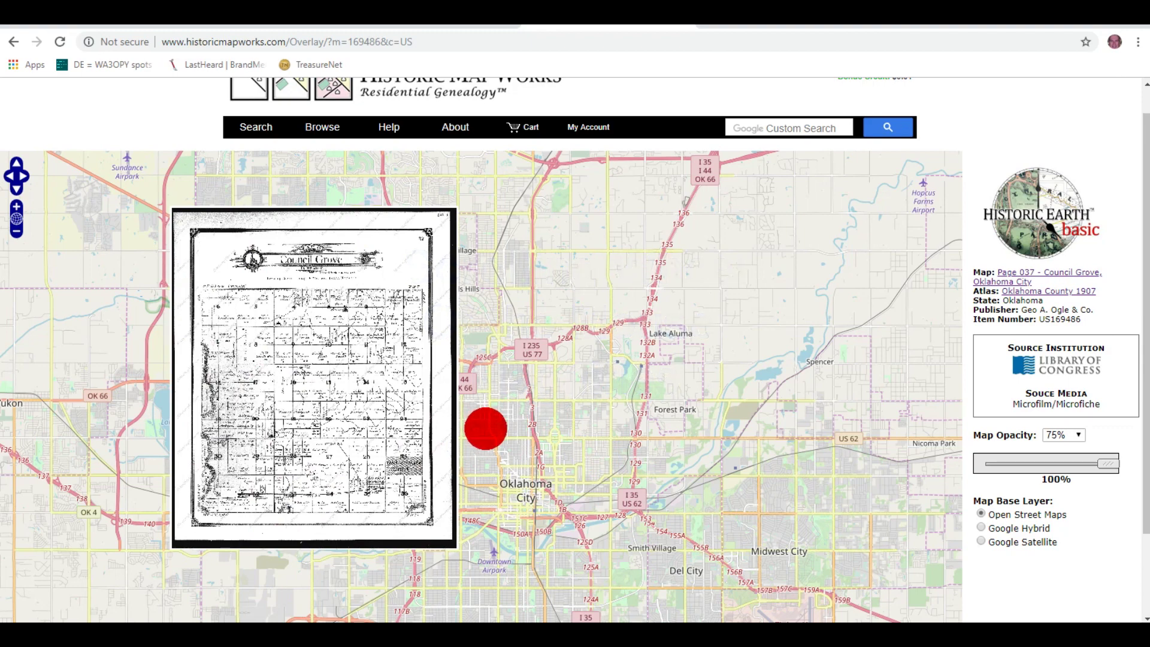
# Step: Zoom and pan the overlay until plat sections 7, 8 and 9 fill the view
pyautogui.scroll(2, 485, 428)
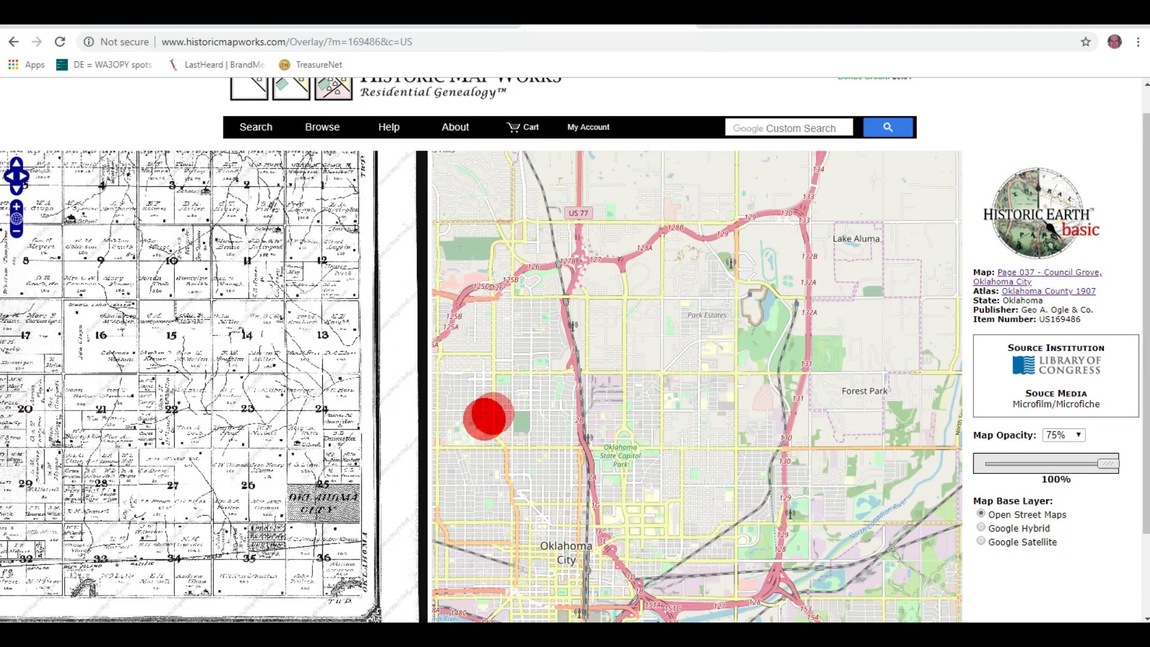
pyautogui.moveTo(493, 381); pyautogui.dragTo(790, 411)
pyautogui.moveTo(757, 321); pyautogui.dragTo(842, 352)
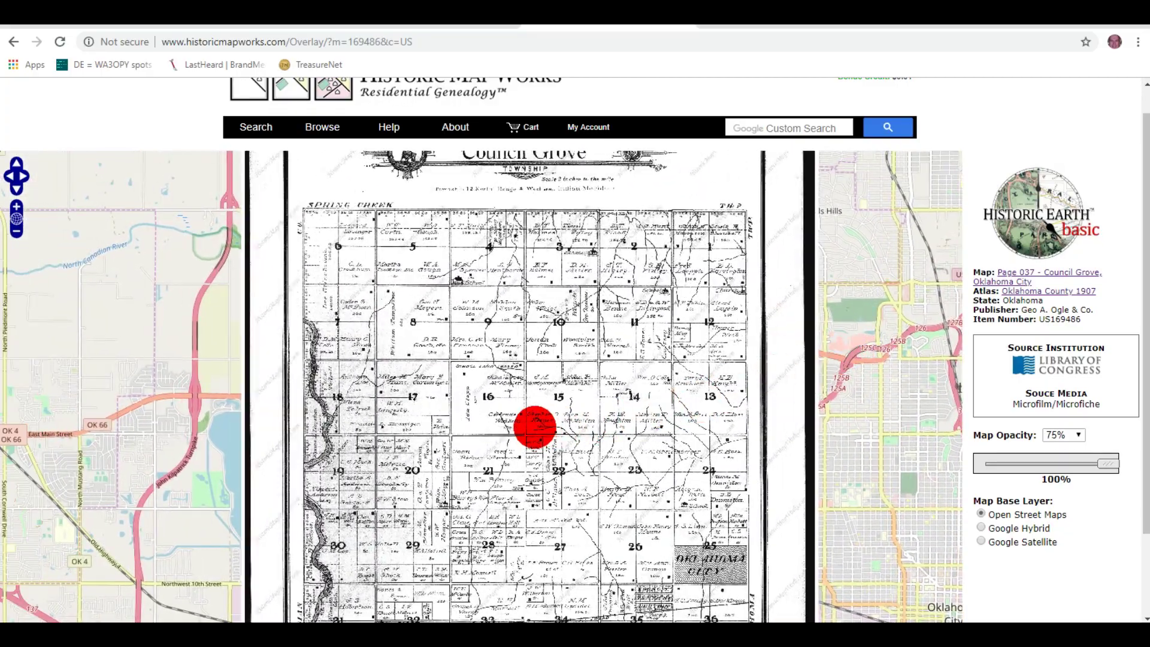
pyautogui.scroll(1, 535, 427)
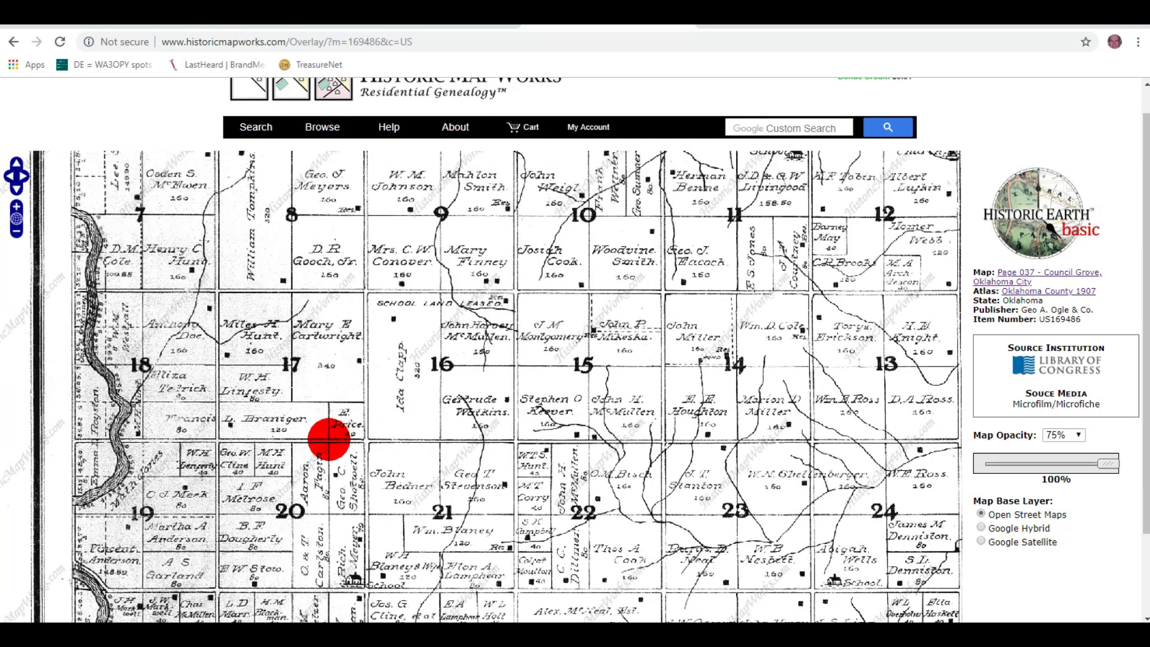
pyautogui.scroll(1, 251, 391)
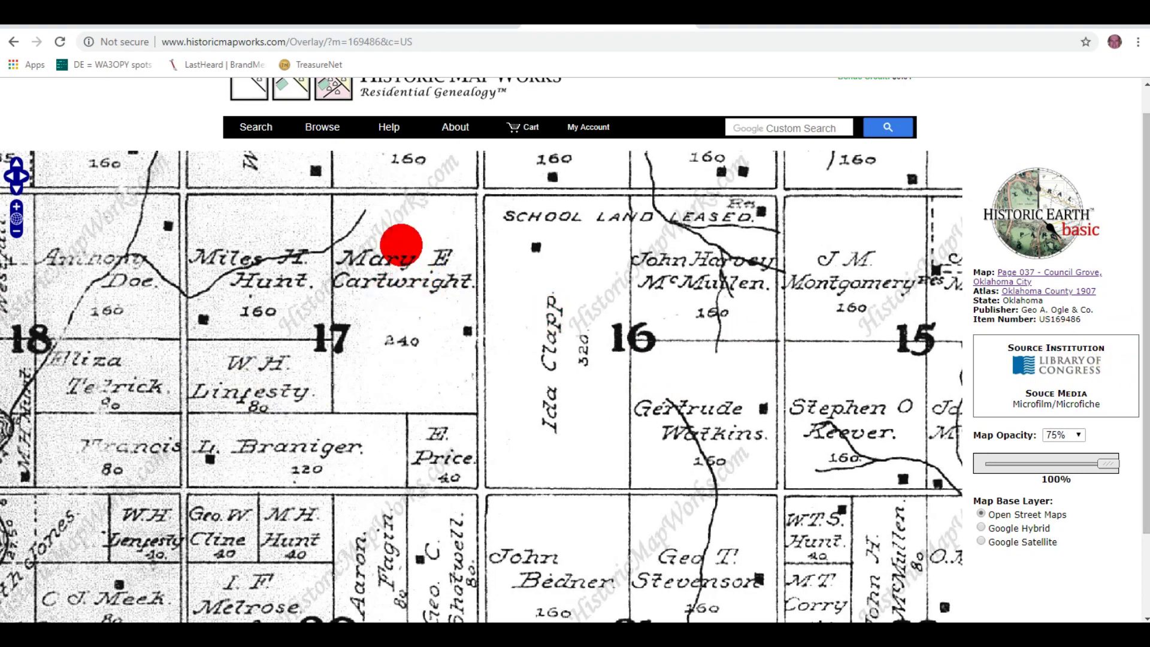
pyautogui.moveTo(401, 246); pyautogui.dragTo(477, 543)
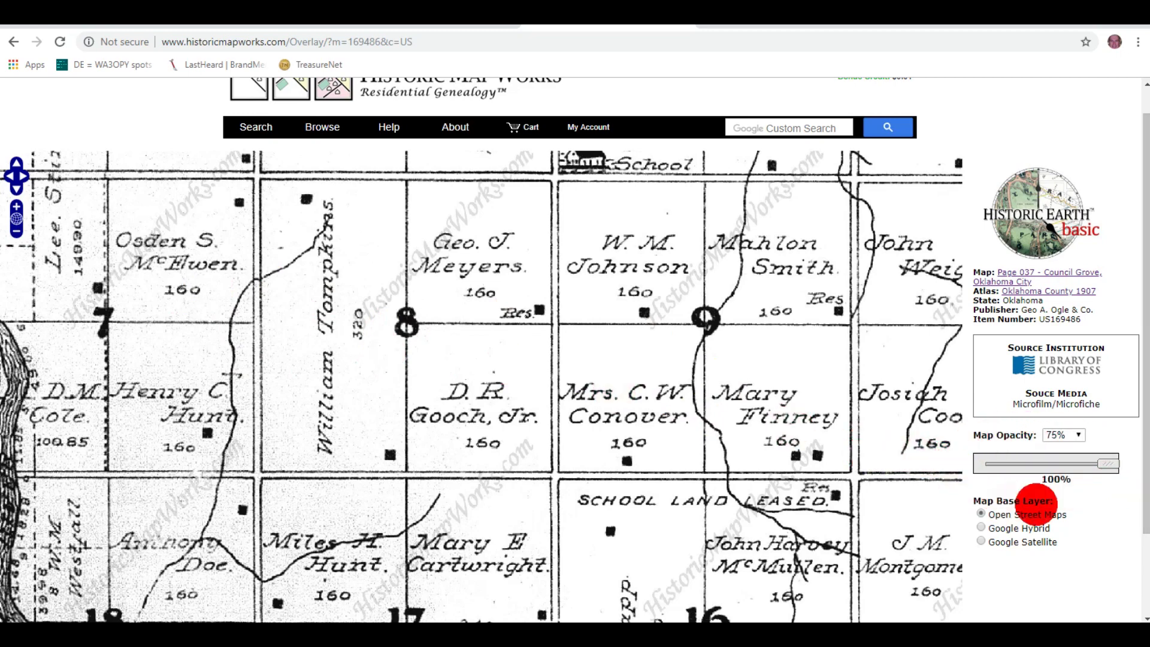
# Step: Fade the plat's opacity from 100% down to about 30% so modern streets show through
pyautogui.moveTo(1111, 463); pyautogui.dragTo(1083, 463)
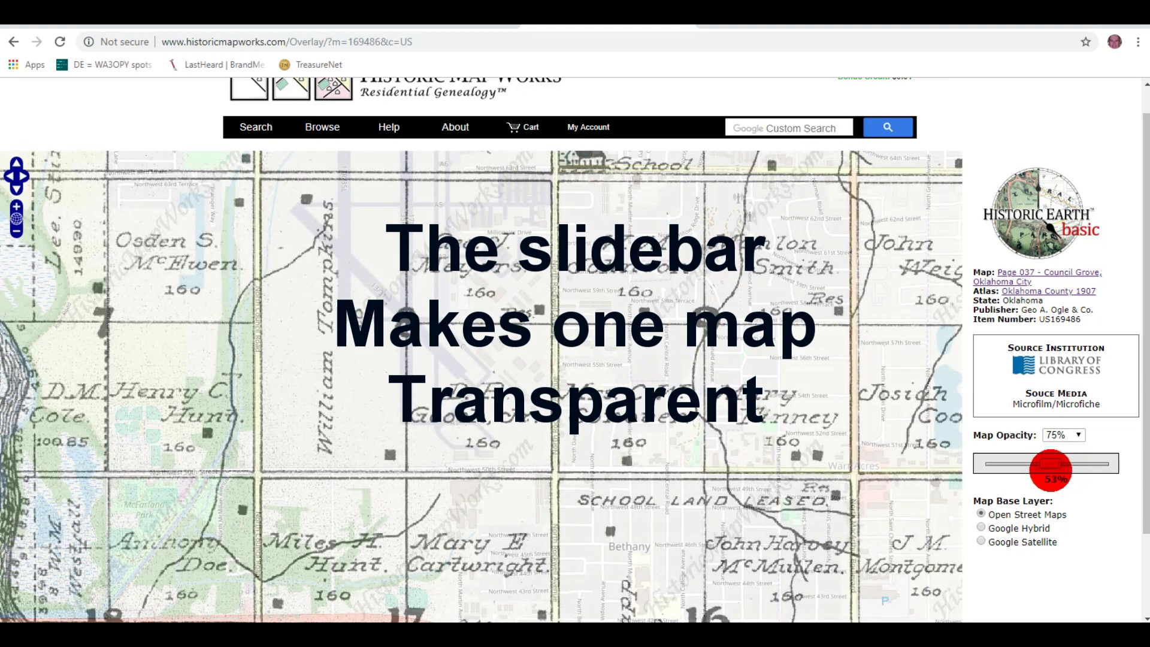
pyautogui.moveTo(1049, 462); pyautogui.dragTo(1045, 463)
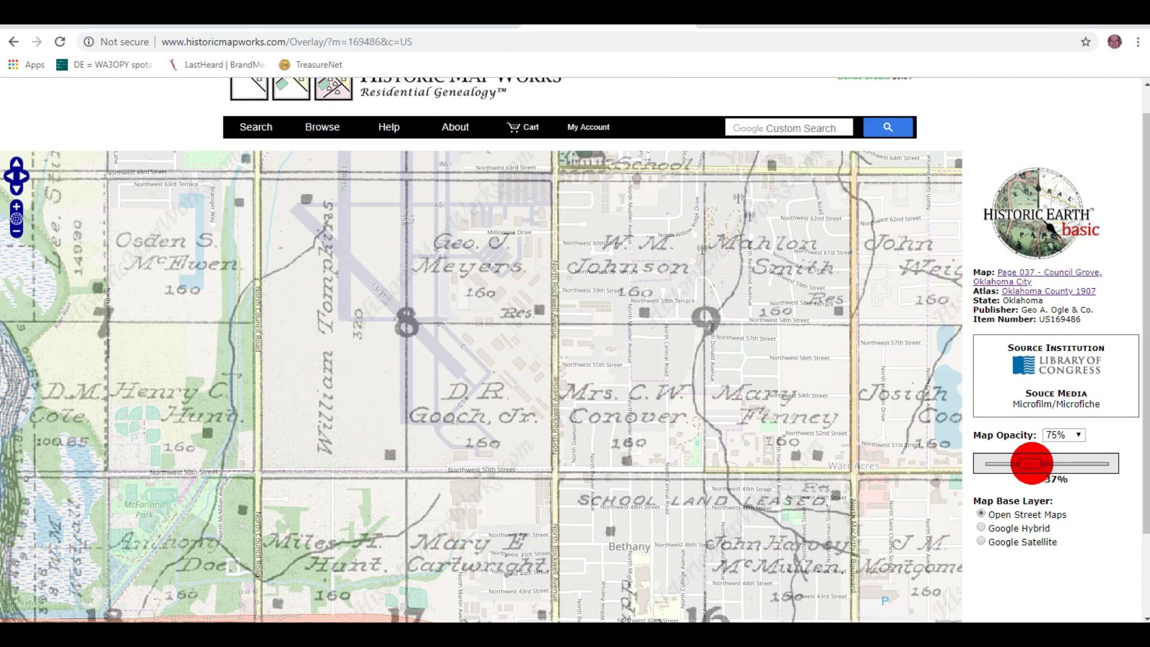
pyautogui.moveTo(1025, 462); pyautogui.dragTo(1022, 462)
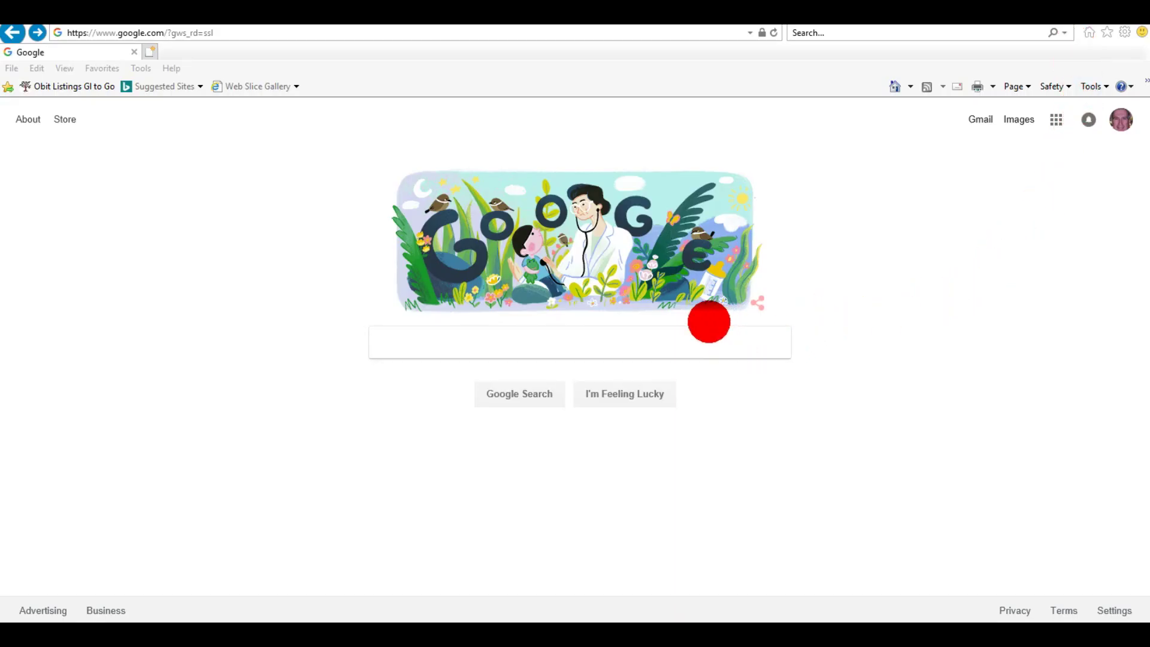
# Step: Search Google for the North Council Road address in Bethany using the suggestion list
pyautogui.click(699, 341)
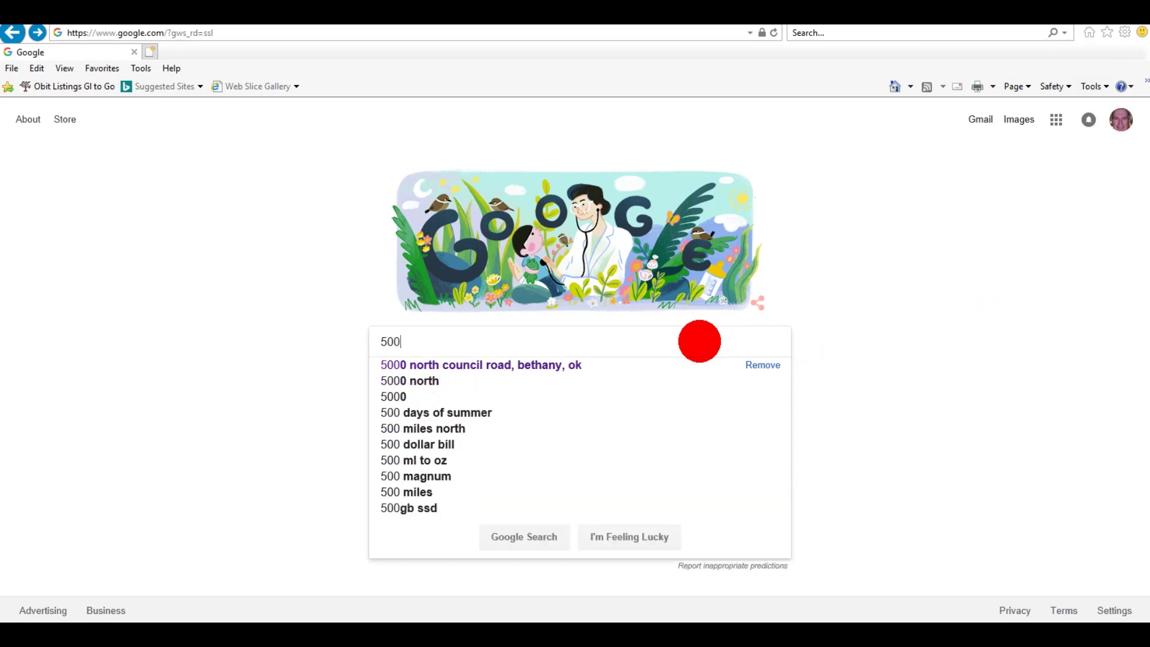
pyautogui.press('Down')
pyautogui.press('Return')
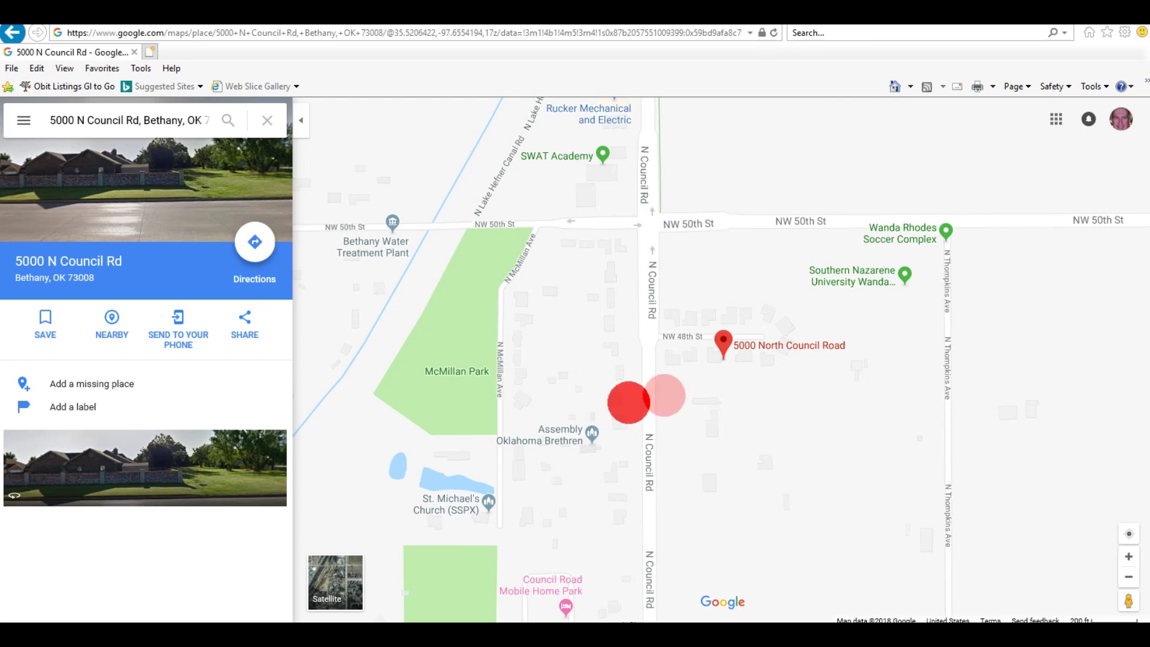
# Step: Pan along Council Road and switch Google Maps to satellite imagery
pyautogui.moveTo(688, 251); pyautogui.dragTo(873, 375)
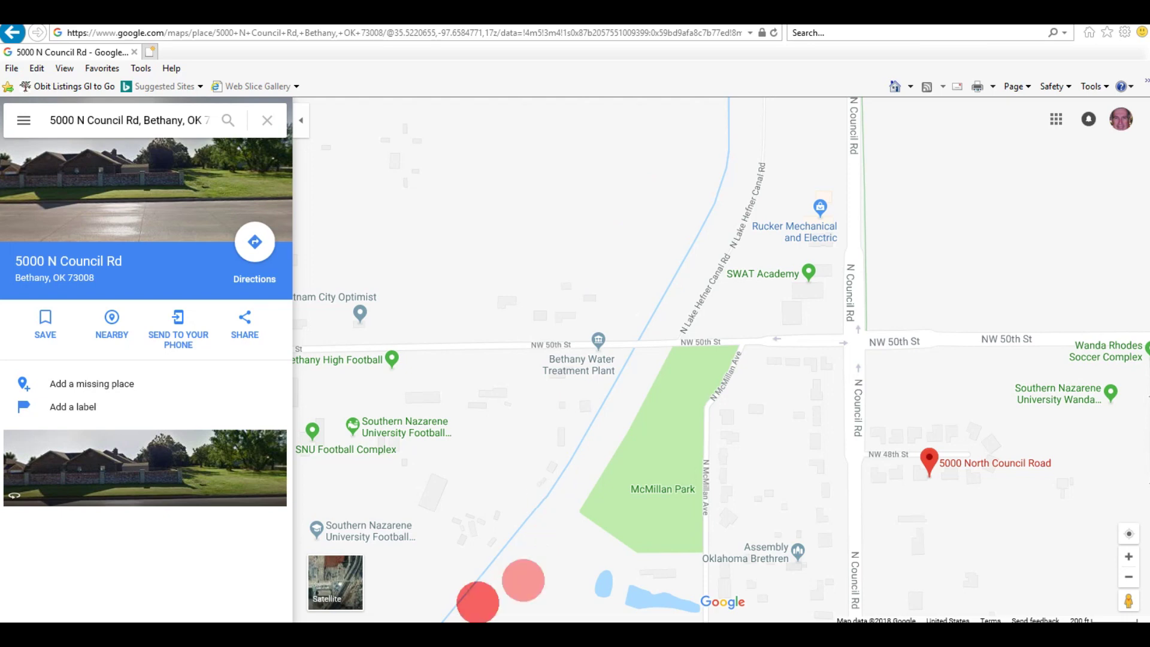
pyautogui.click(335, 579)
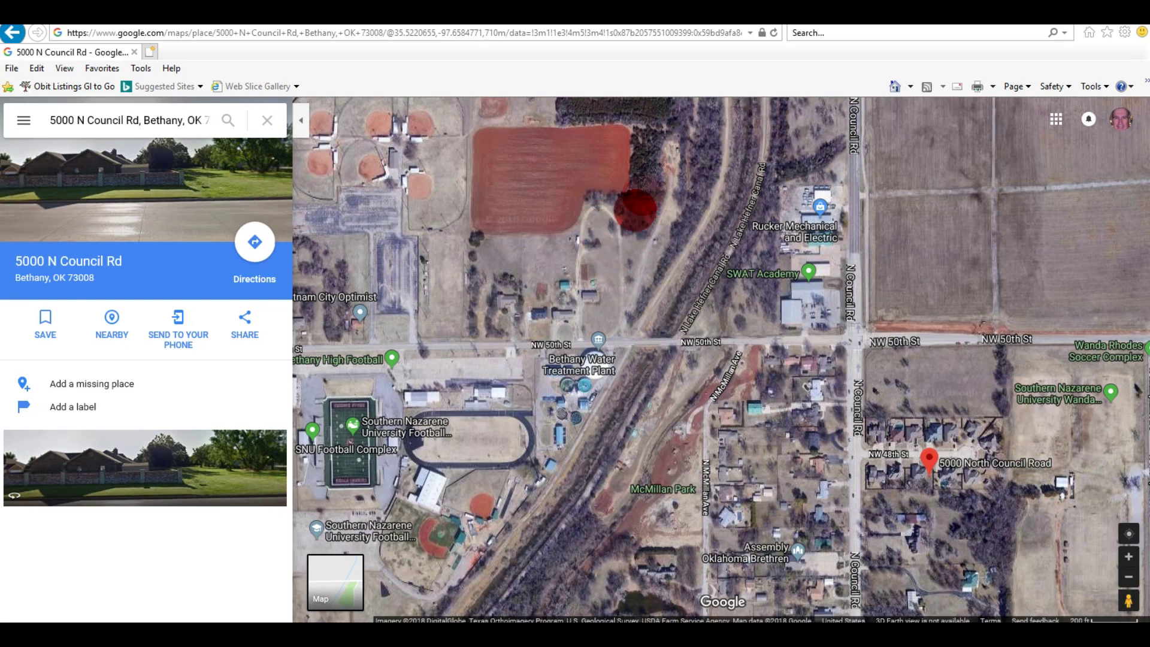
# Step: Zoom into the satellite view and pan north over the red field and wooded area
pyautogui.scroll(2, 628, 279)
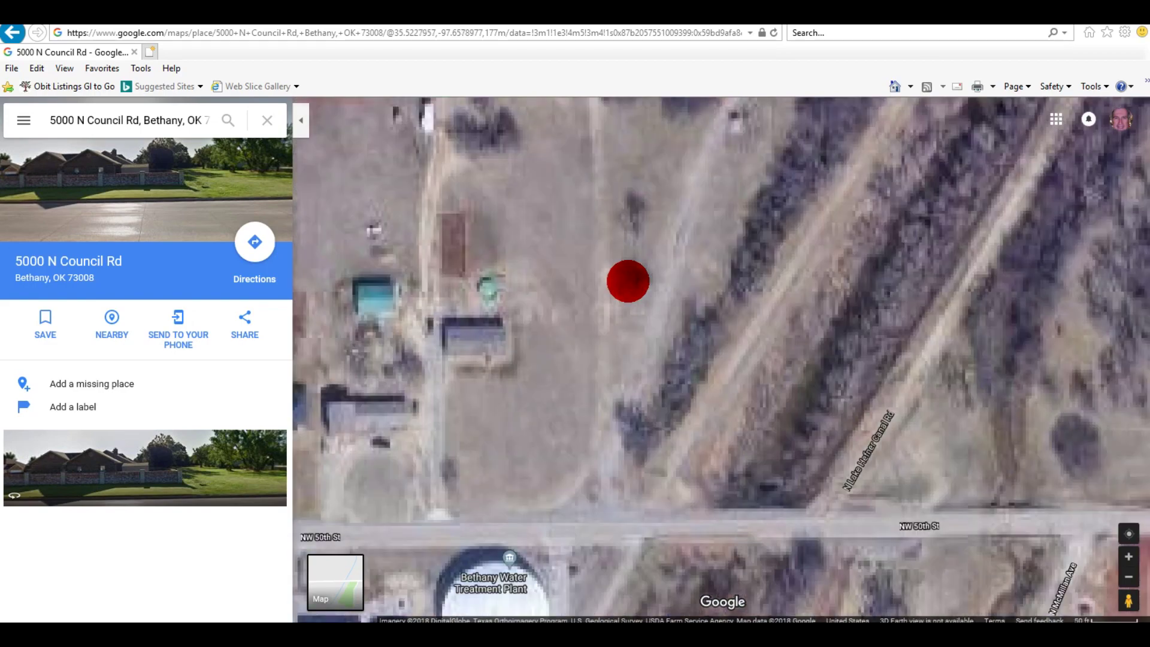
pyautogui.moveTo(664, 154); pyautogui.dragTo(657, 395)
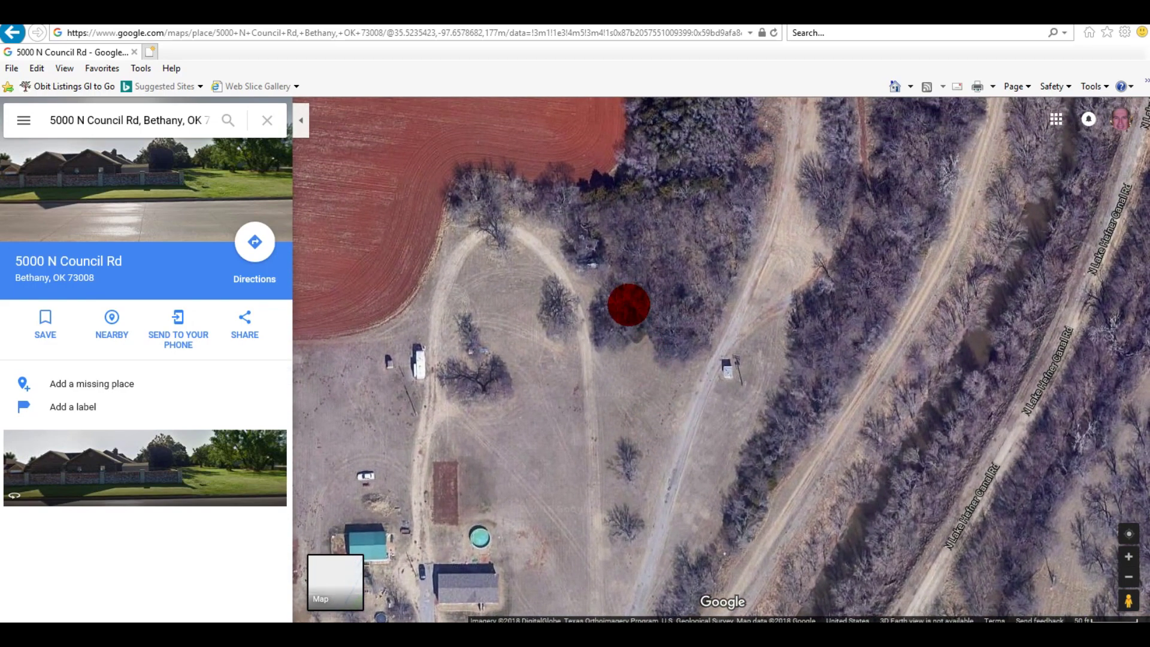
pyautogui.moveTo(628, 314); pyautogui.dragTo(637, 366)
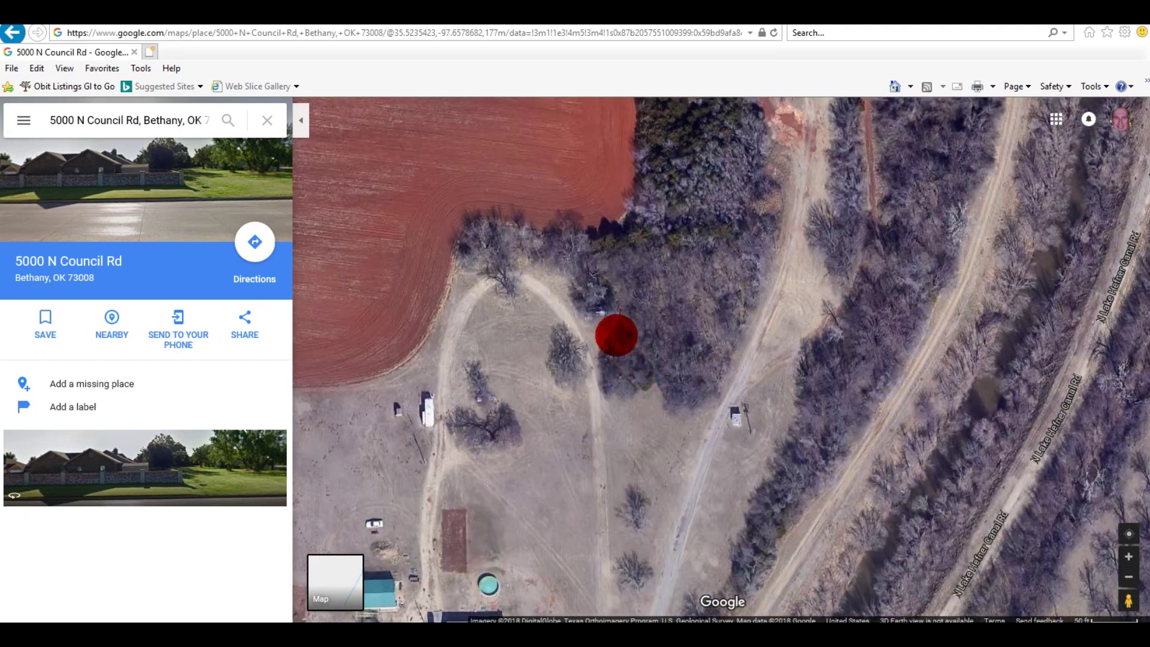
pyautogui.scroll(1, 616, 335)
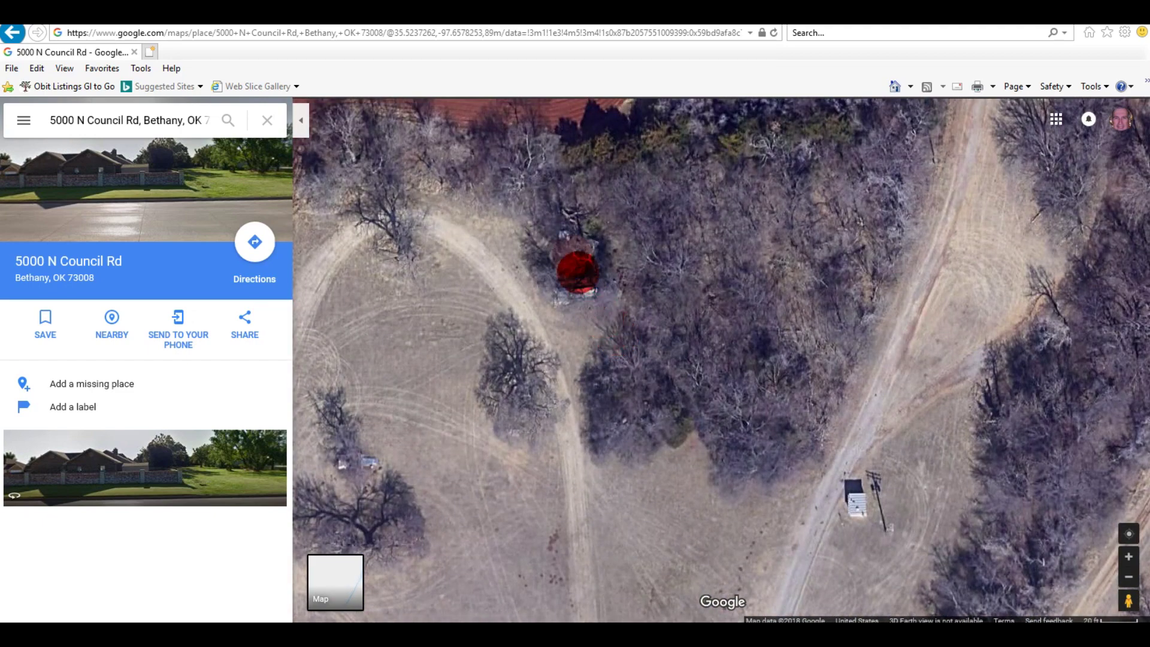
pyautogui.moveTo(532, 251); pyautogui.dragTo(539, 296)
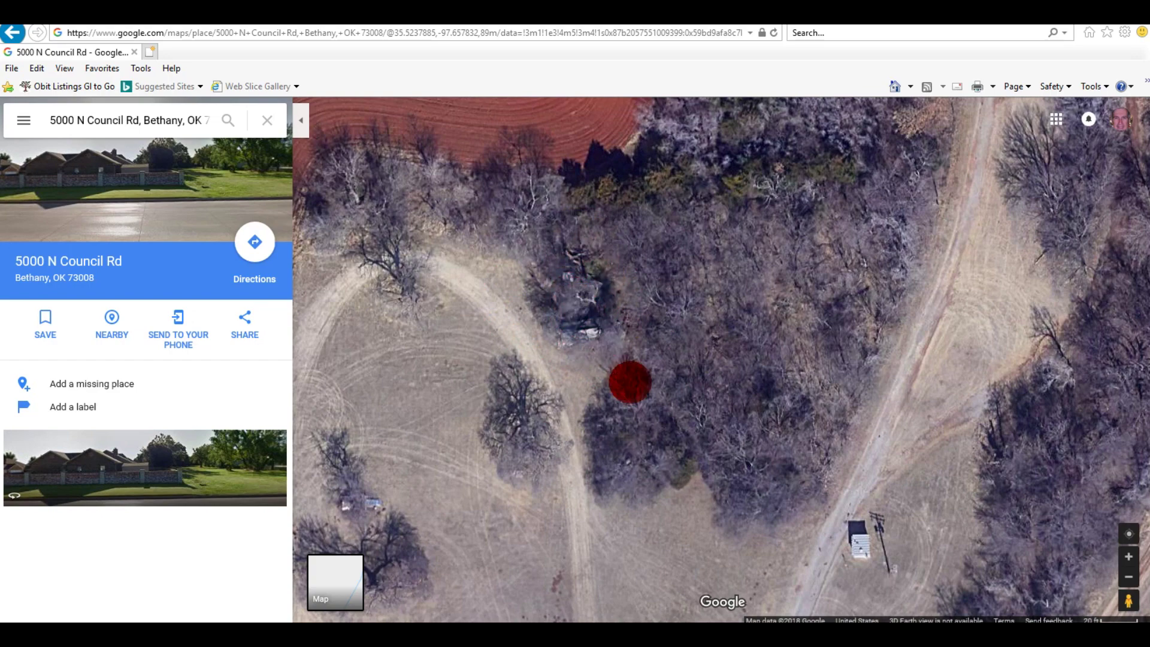
# Step: Pan south to center NW 50th St and the water plant, then open Street View
pyautogui.moveTo(623, 443); pyautogui.dragTo(602, 177)
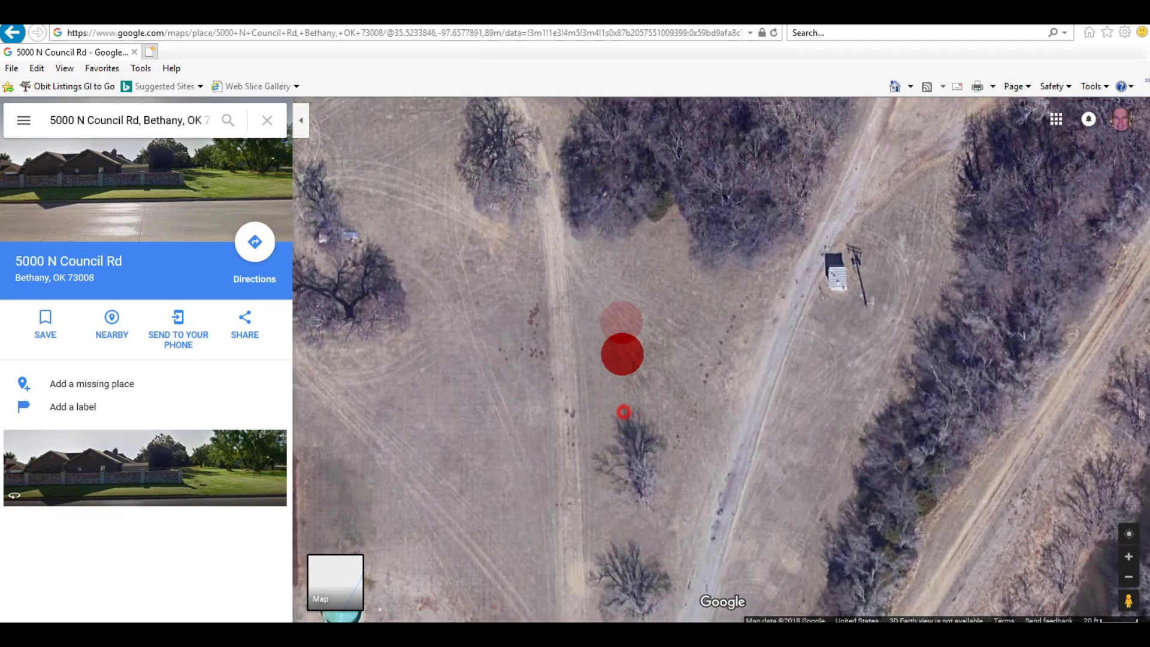
pyautogui.moveTo(620, 354); pyautogui.dragTo(652, 84)
pyautogui.moveTo(633, 392); pyautogui.dragTo(644, 85)
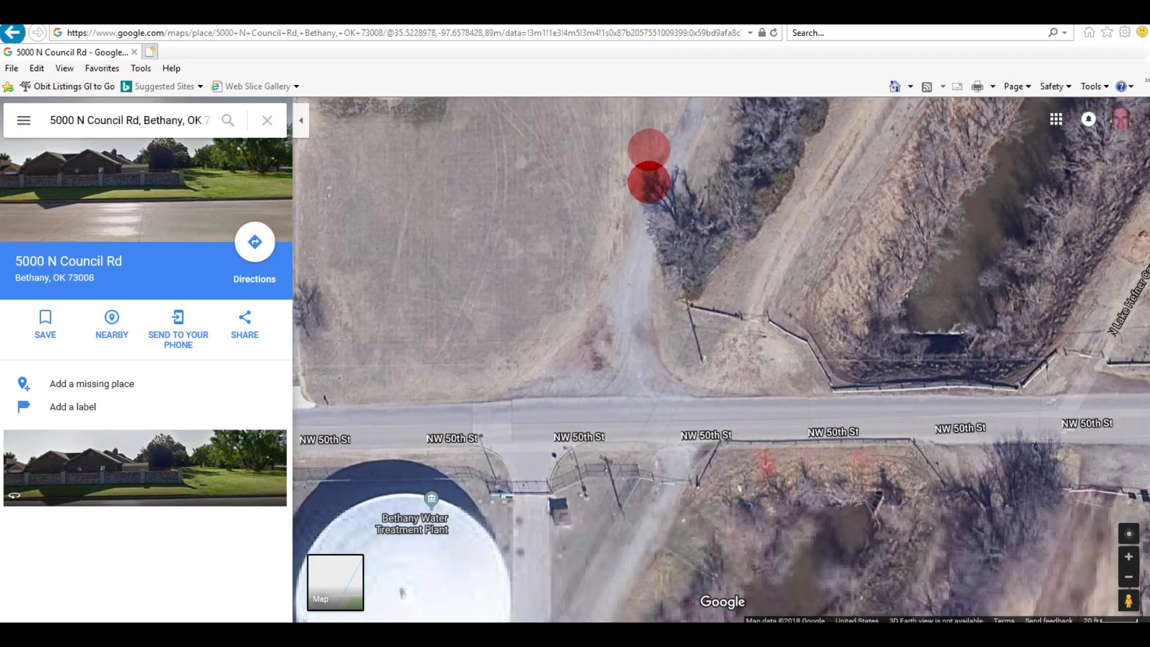
pyautogui.moveTo(631, 354); pyautogui.dragTo(628, 272)
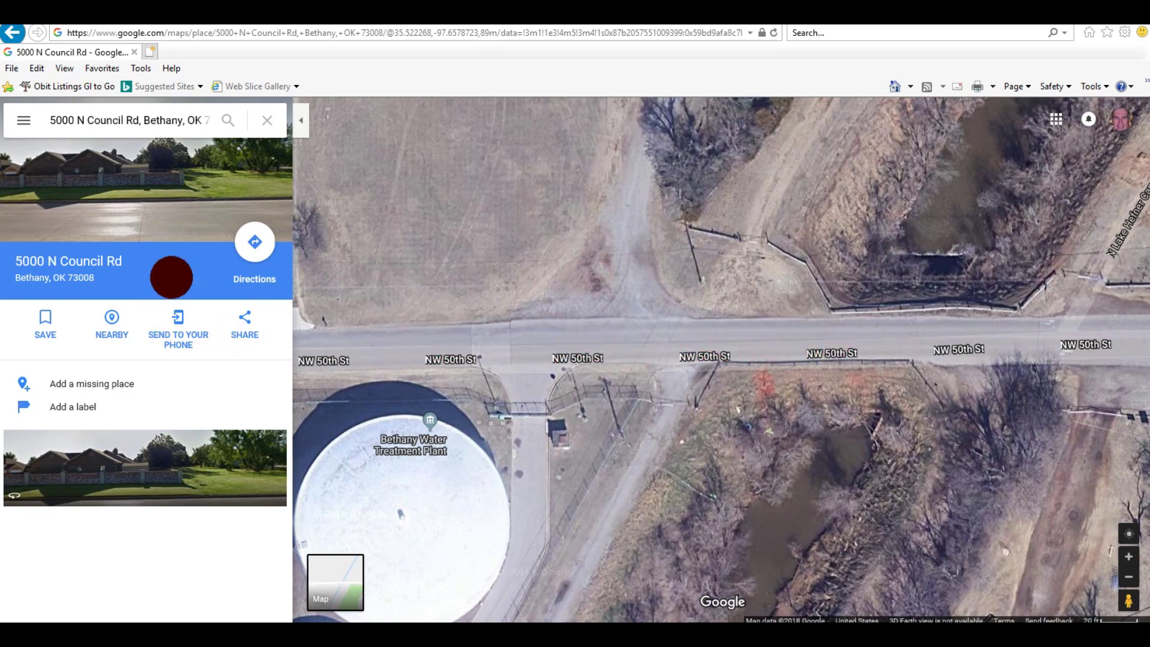
pyautogui.click(109, 179)
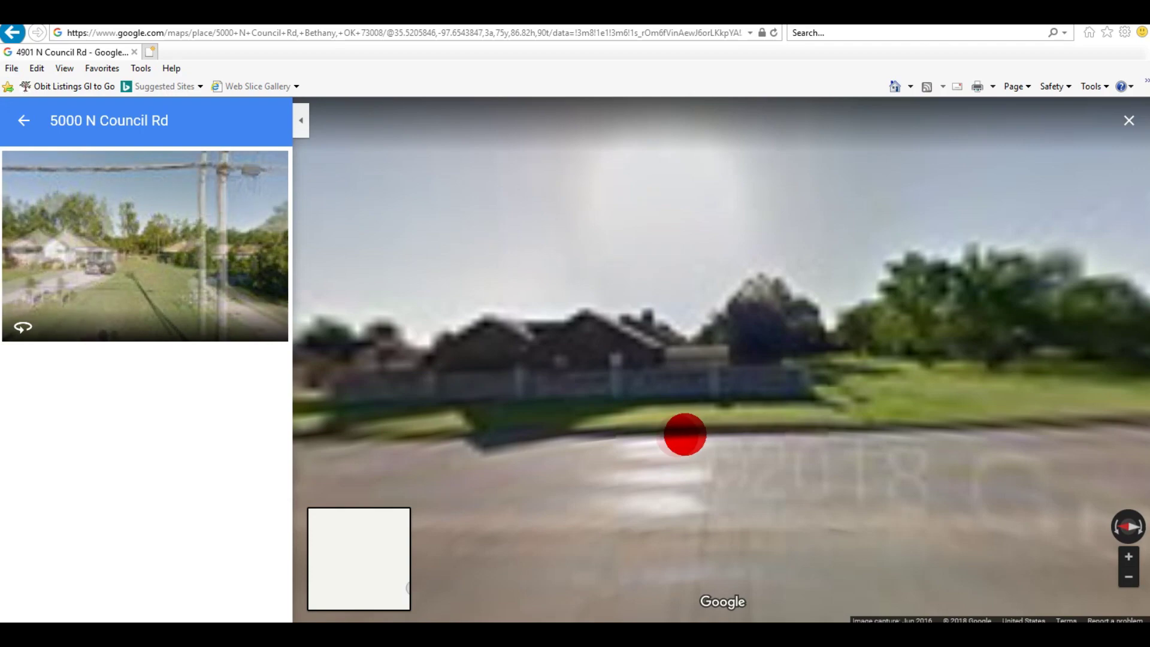
# Step: In Street View, advance up N Council Rd to the intersection and turn onto NW 50th St
pyautogui.moveTo(698, 367); pyautogui.dragTo(1010, 374)
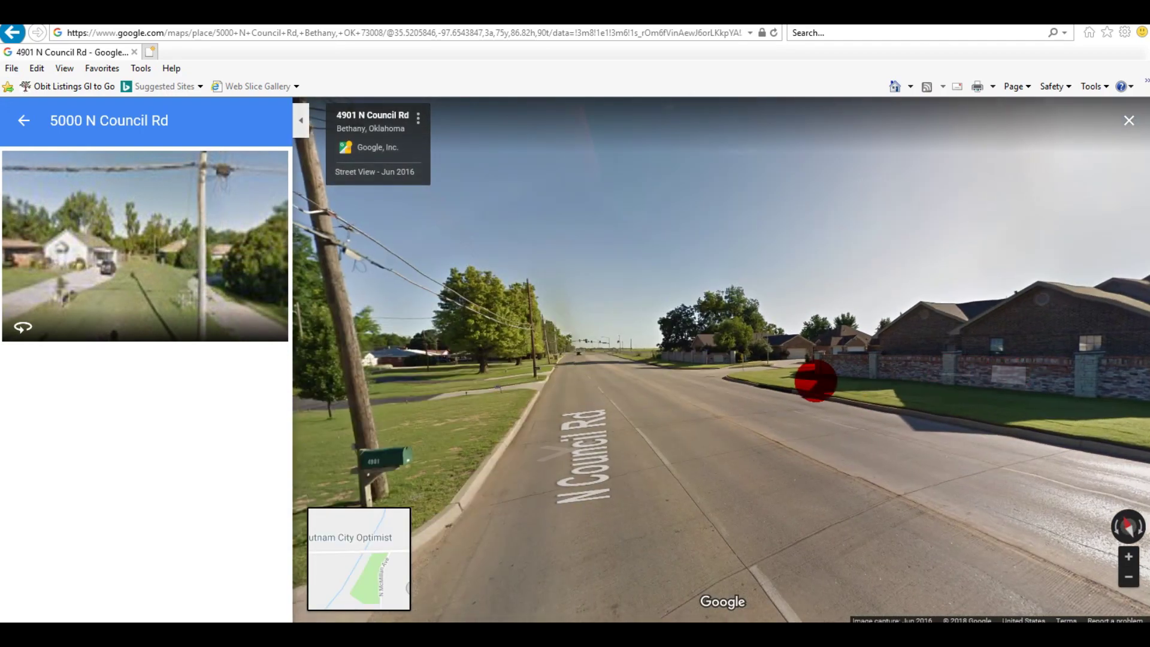
pyautogui.click(592, 344)
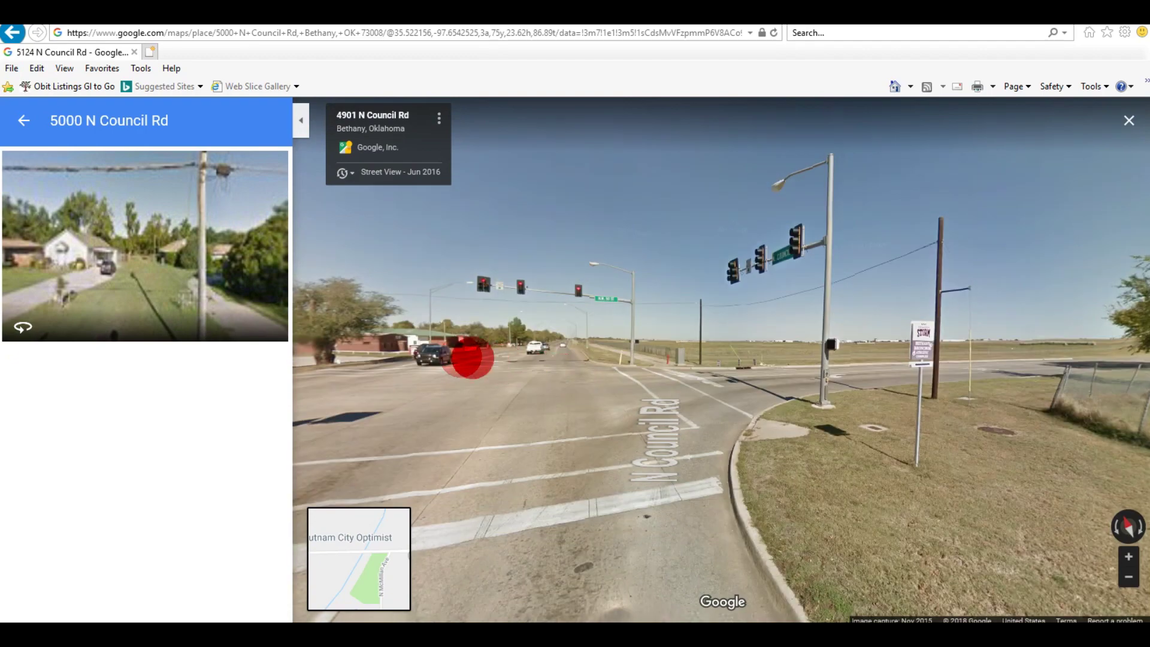
pyautogui.moveTo(577, 375); pyautogui.dragTo(684, 403)
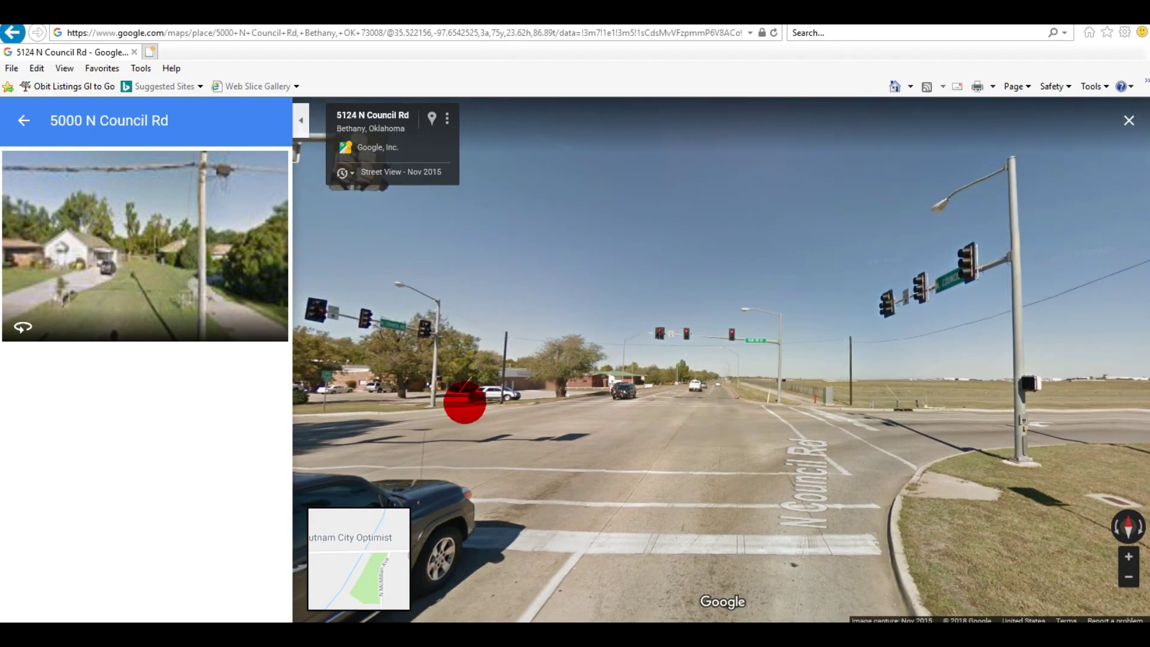
pyautogui.moveTo(441, 402); pyautogui.dragTo(542, 403)
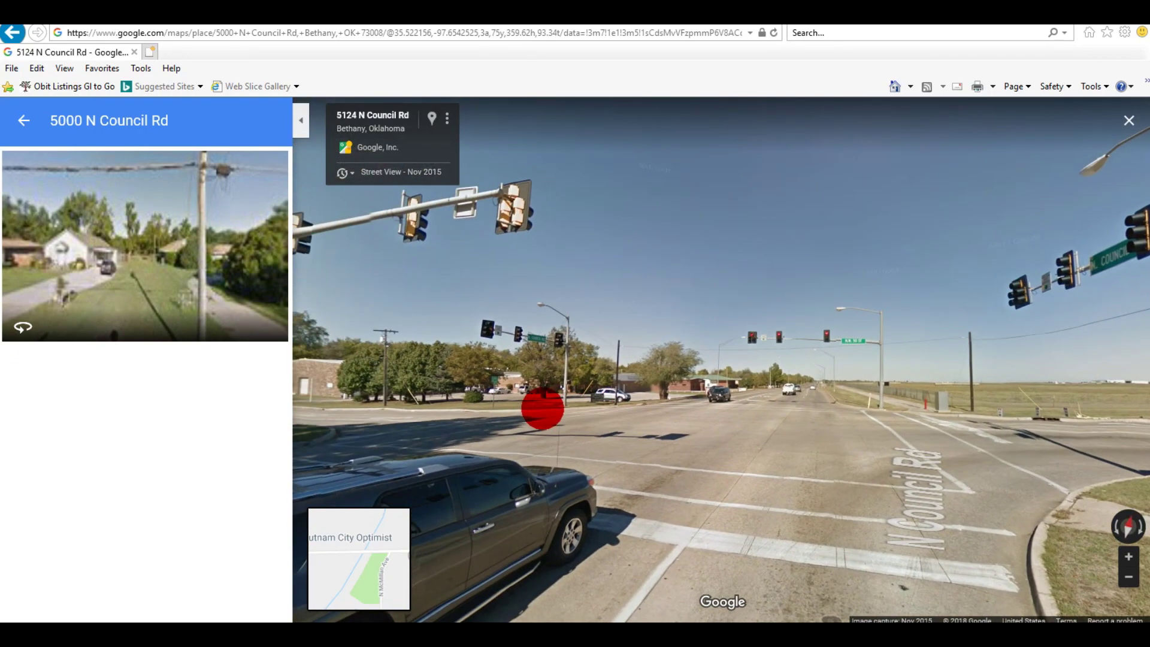
pyautogui.click(353, 407)
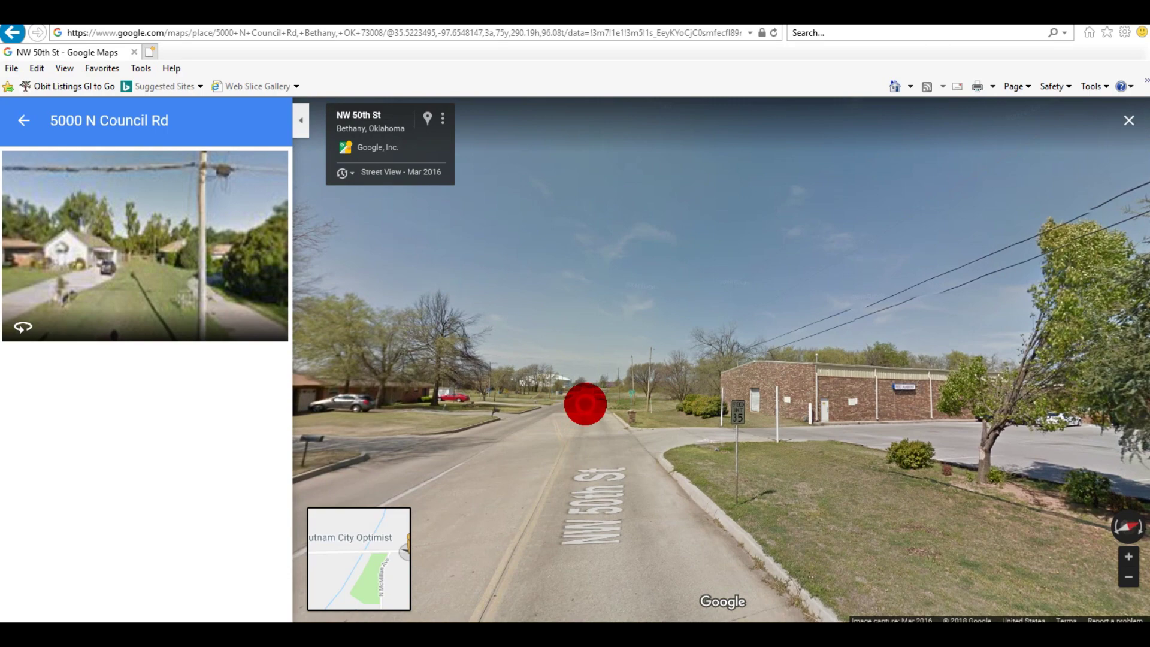
pyautogui.click(585, 404)
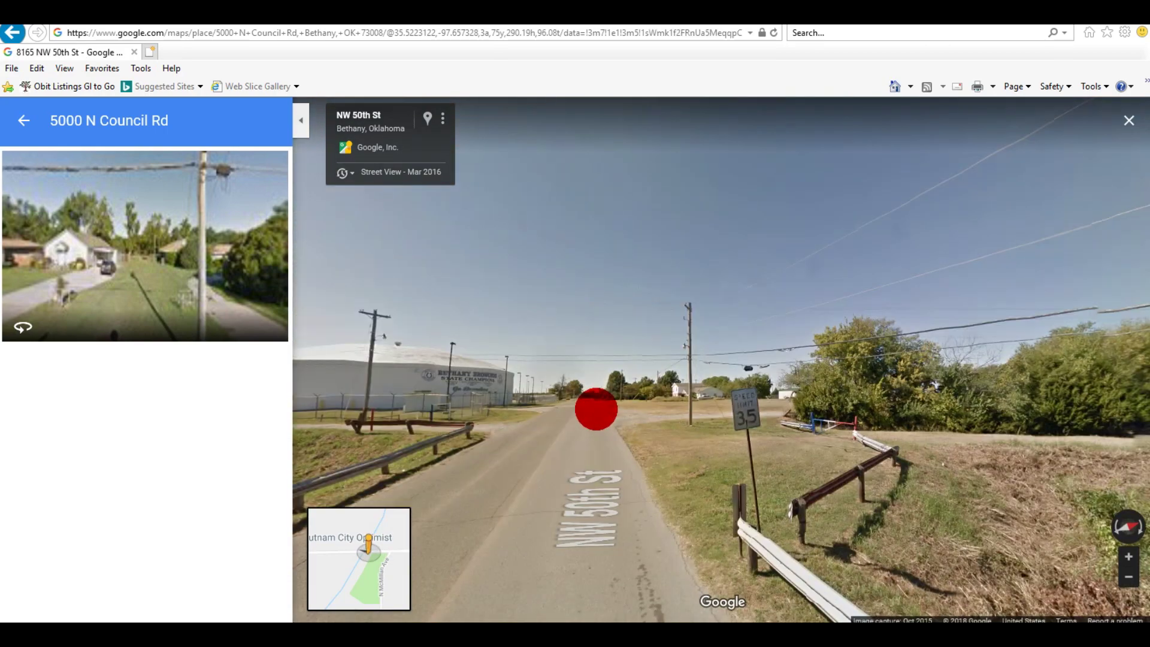
pyautogui.click(596, 409)
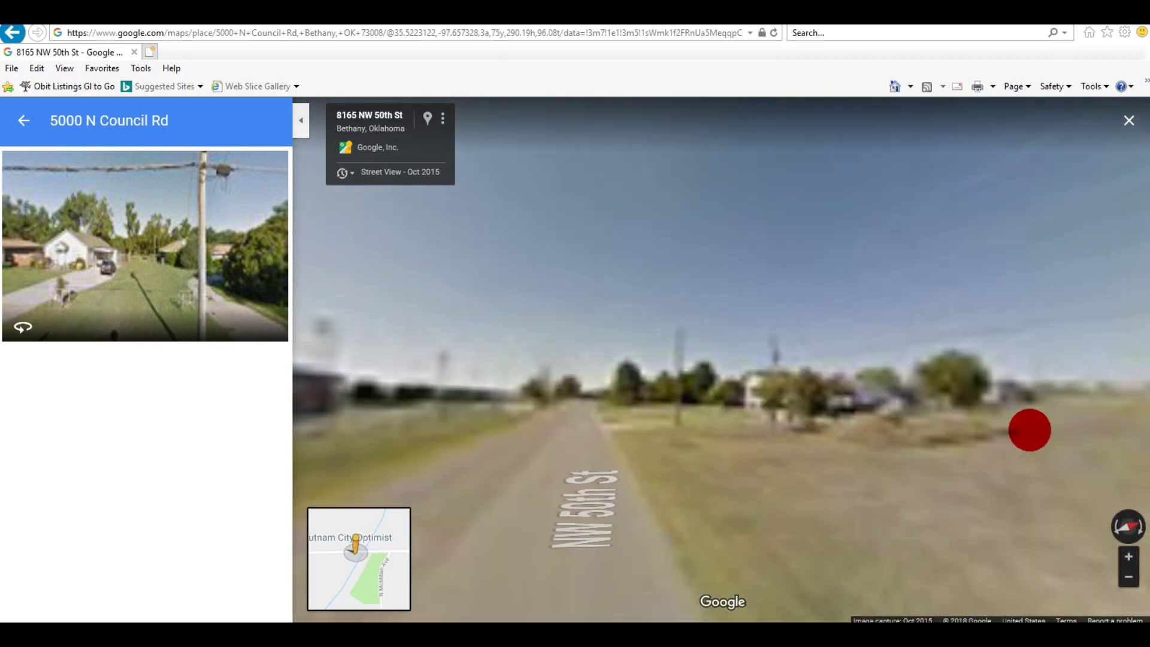
pyautogui.moveTo(616, 411); pyautogui.dragTo(318, 382)
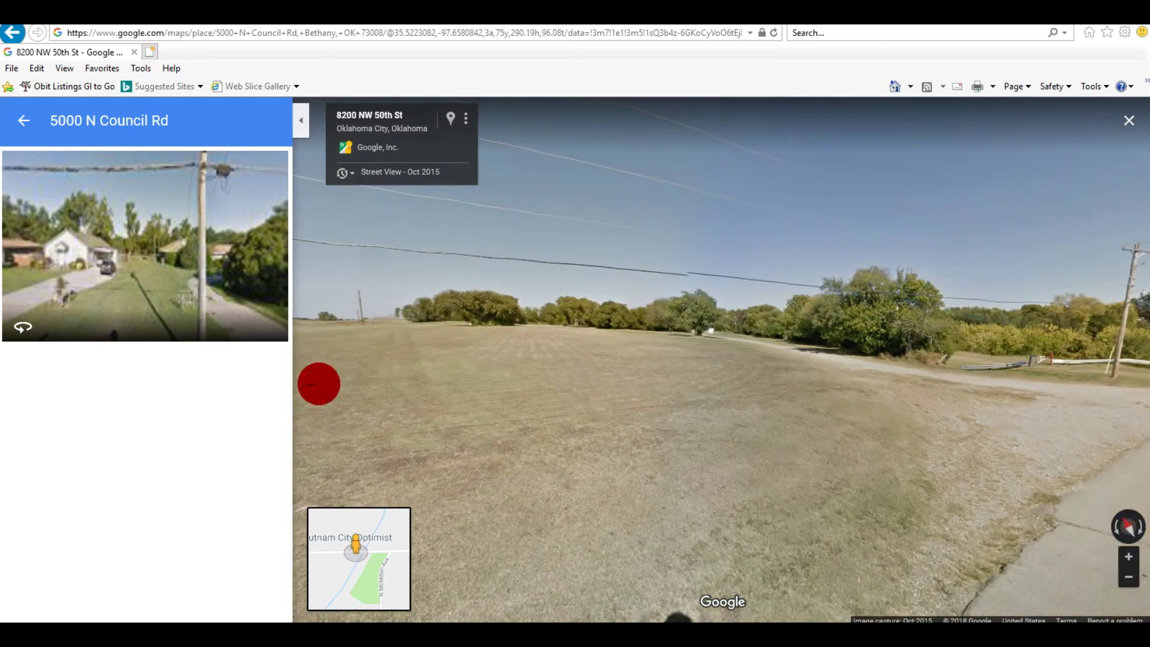
pyautogui.moveTo(1102, 421); pyautogui.dragTo(854, 428)
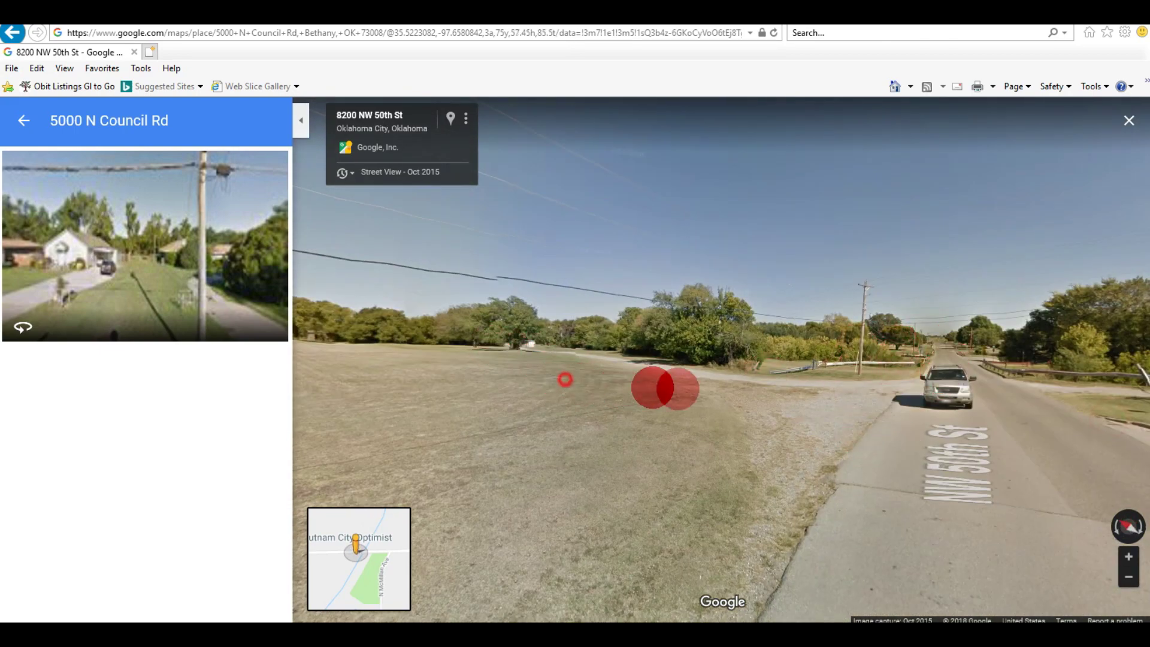
pyautogui.moveTo(662, 385); pyautogui.dragTo(731, 411)
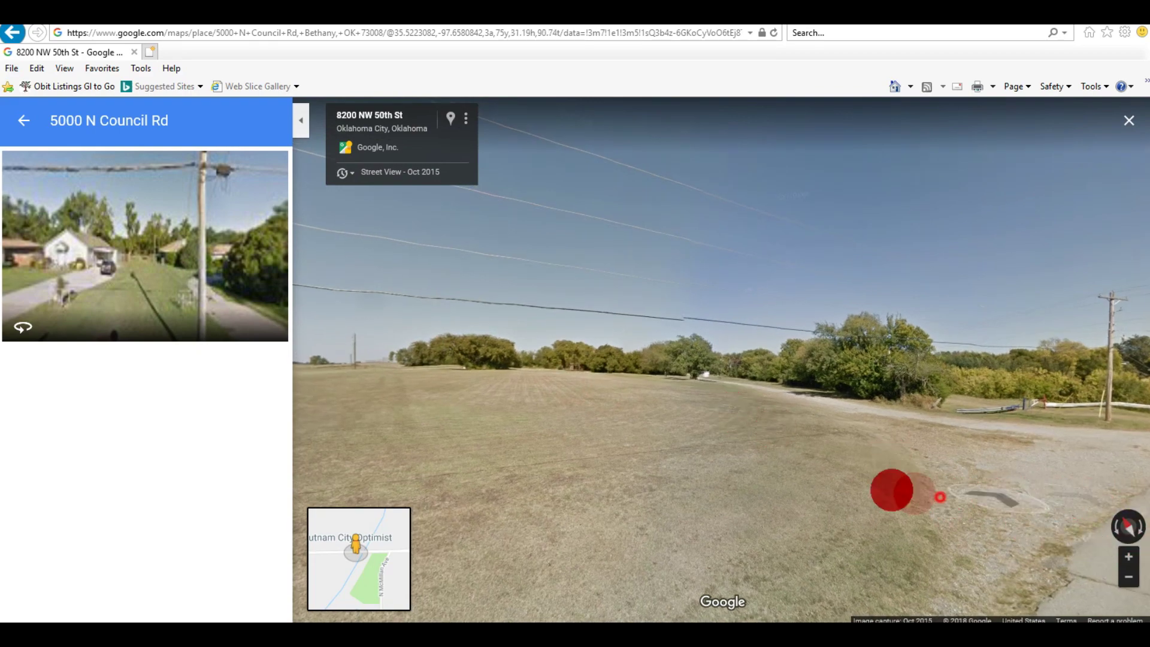
pyautogui.moveTo(913, 493); pyautogui.dragTo(774, 475)
# Step: Step further along NW 50th St, turn past the gravel track and zoom in on the trees beyond the field
pyautogui.click(958, 461)
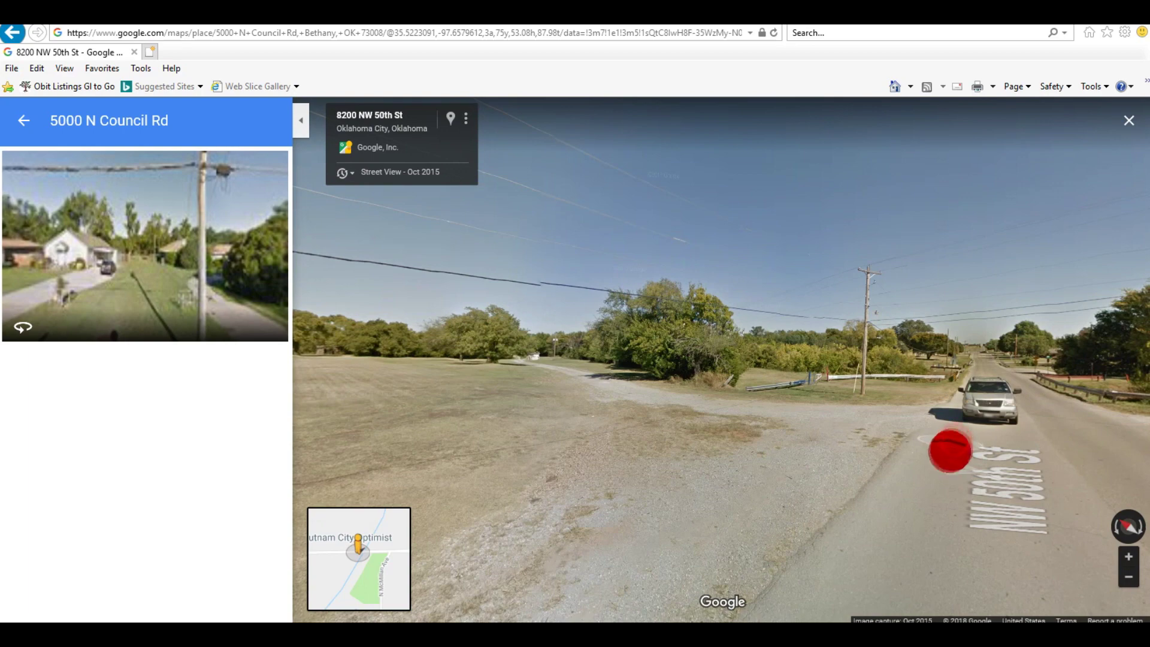
pyautogui.click(948, 452)
pyautogui.moveTo(476, 428); pyautogui.dragTo(601, 425)
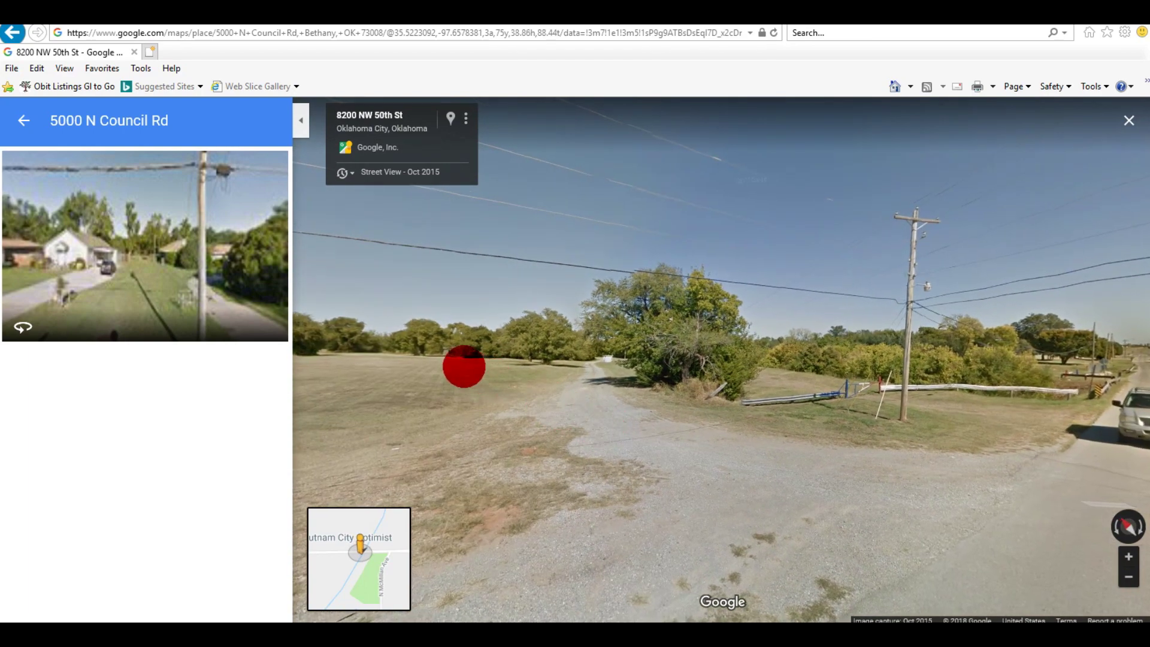
pyautogui.moveTo(444, 377); pyautogui.dragTo(485, 370)
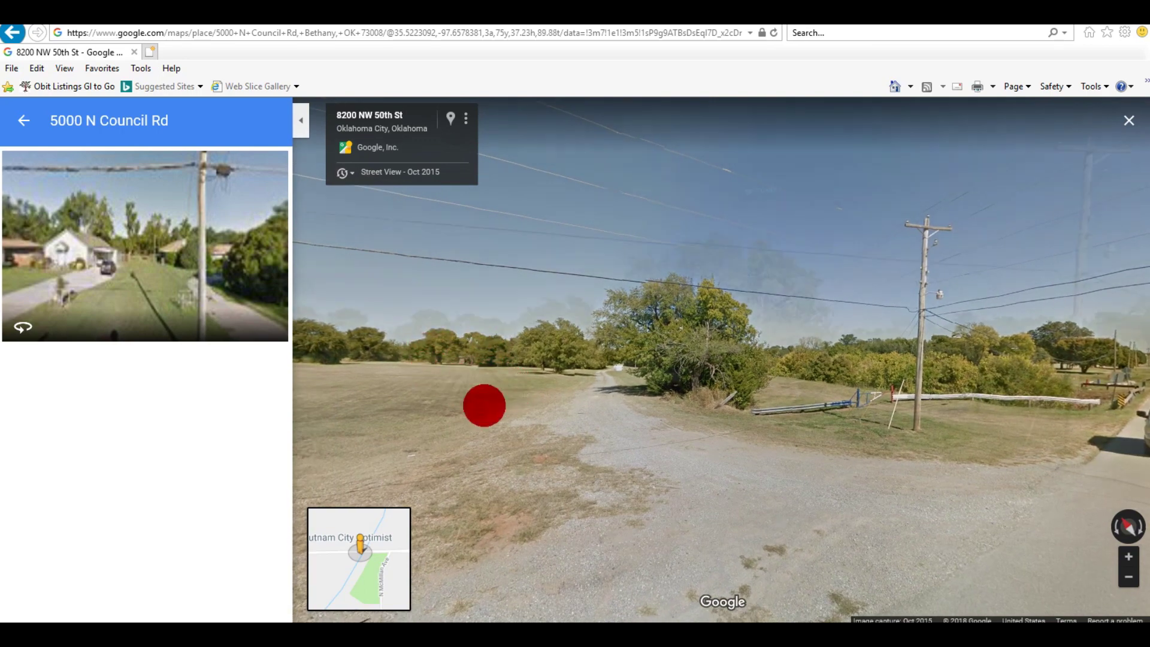
pyautogui.scroll(2, 483, 405)
pyautogui.scroll(2, 464, 368)
pyautogui.scroll(2, 430, 330)
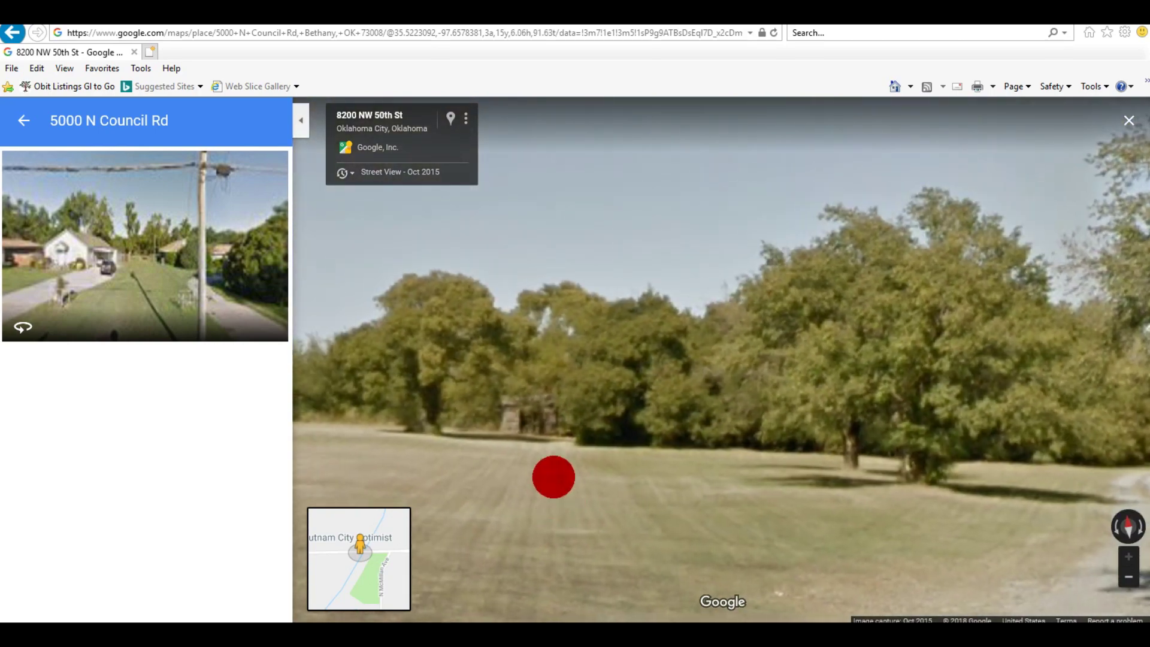